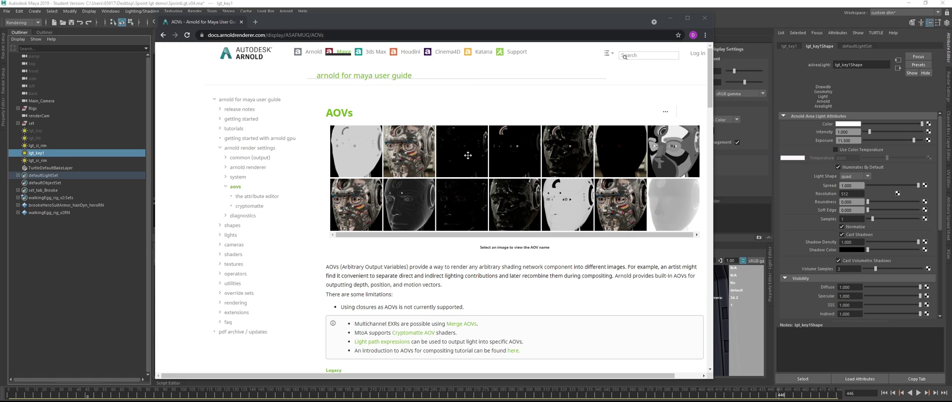
Review the AOVs page of the Arnold for Maya user guide and return to the Maya scene.
scroll(467, 164, "down", 2)
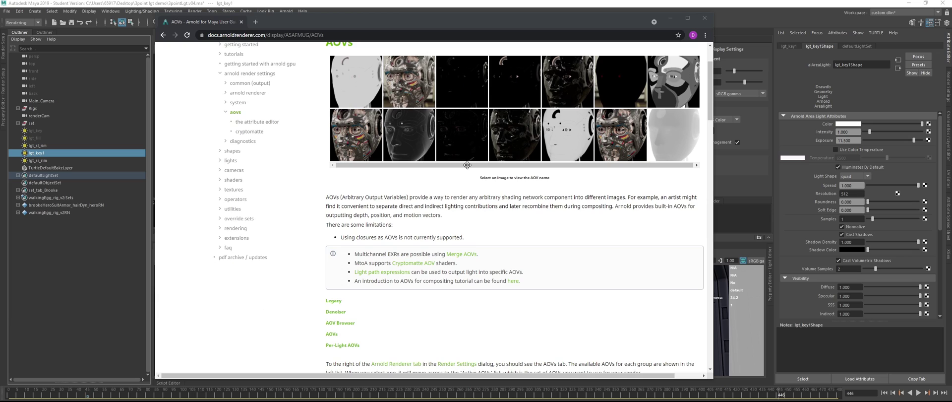
scroll(467, 165, "down", 3)
scroll(467, 164, "down", 3)
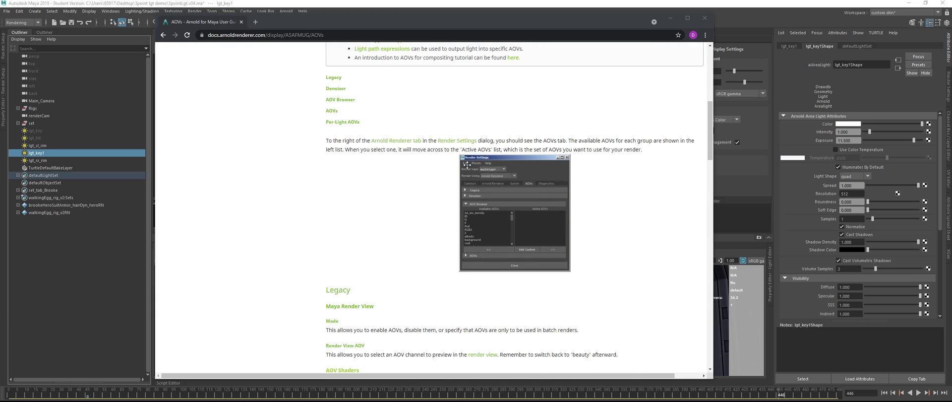
scroll(467, 164, "up", 8)
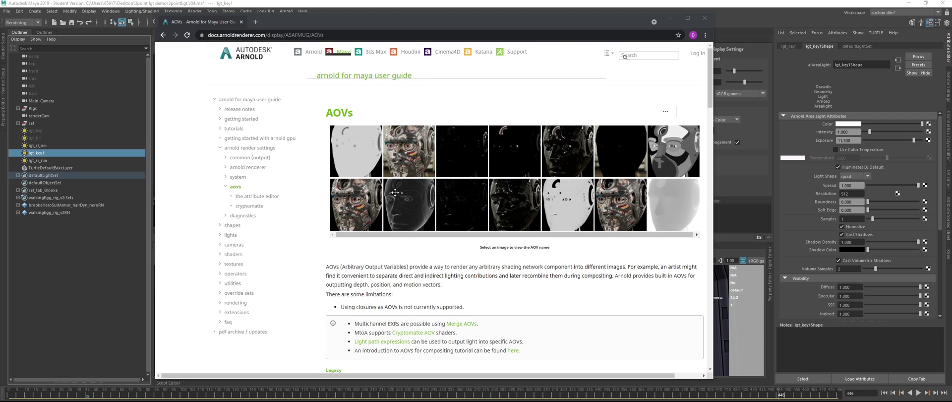
scroll(403, 189, "down", 4)
scroll(403, 189, "down", 4)
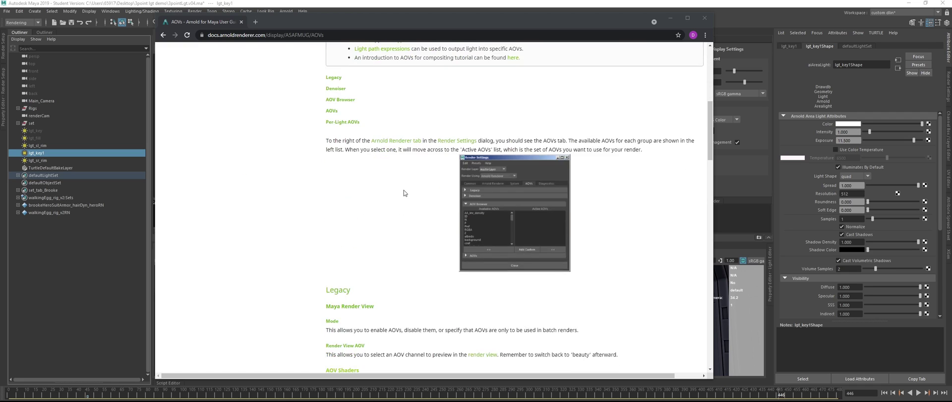
scroll(400, 173, "up", 8)
scroll(433, 168, "down", 3)
scroll(433, 170, "up", 3)
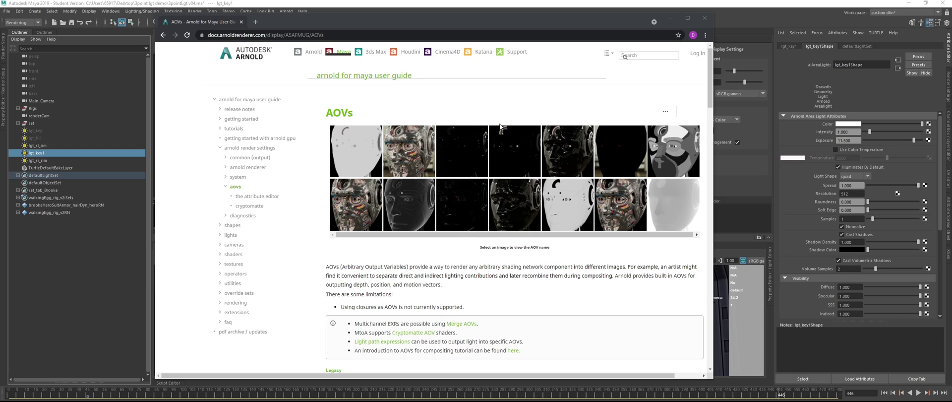
left_click(670, 20)
Check which AOVs the Arnold RenderView offers for display, keeping Beauty as the displayed one.
middle_click_drag(448, 114, 399, 124)
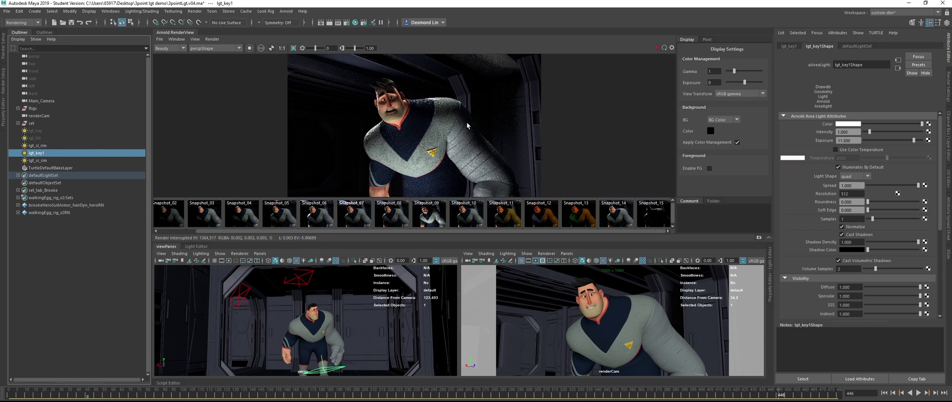
left_click(182, 48)
left_click(168, 55)
left_click(177, 50)
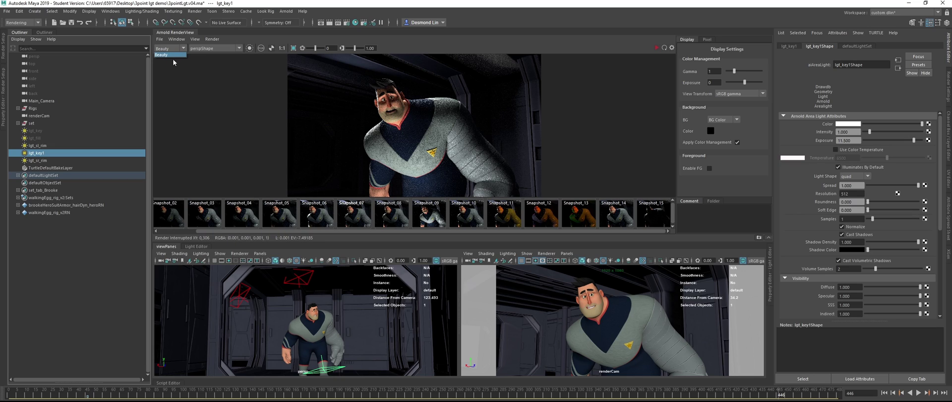
left_click(174, 55)
left_click(175, 50)
left_click(174, 55)
left_click(168, 48)
left_click(168, 67)
Set the AOV light group of the lgt_key1 area light to key1.
left_click(78, 131)
left_click(72, 152)
left_click(60, 145)
left_click(55, 153)
left_click(60, 139)
left_click(55, 153)
scroll(810, 130, "down", 5)
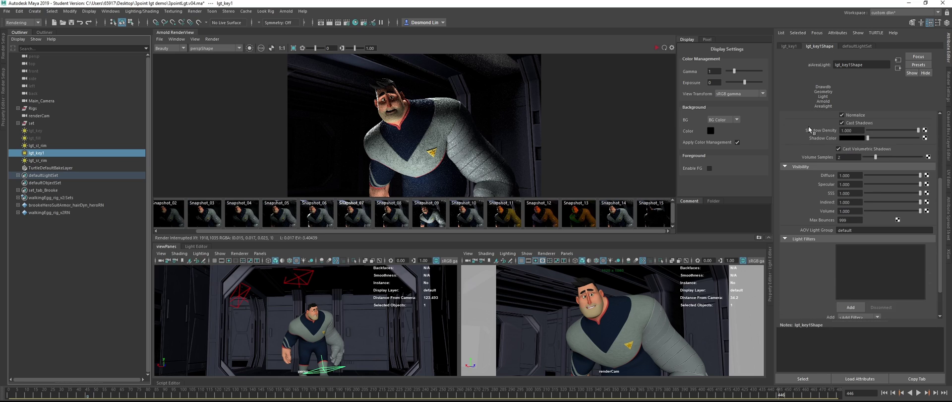
scroll(810, 130, "down", 2)
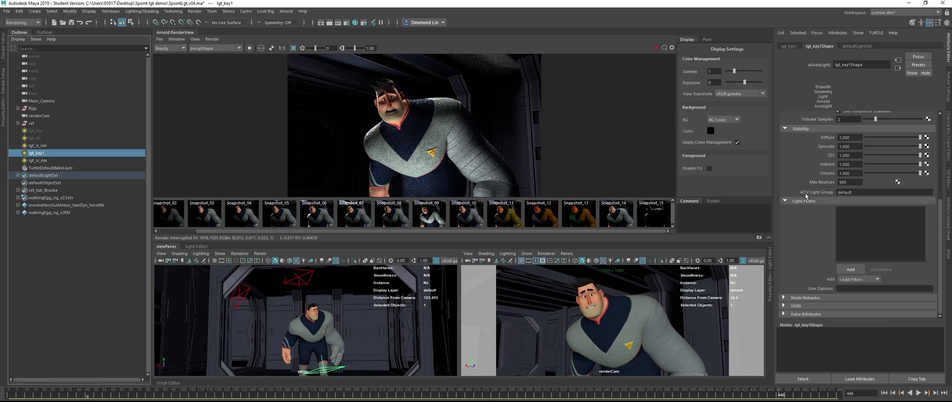
double_click(847, 194)
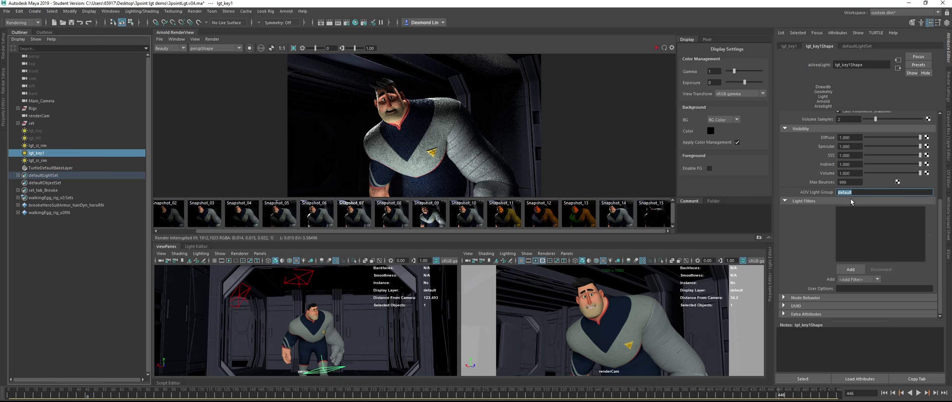
type("key1")
key("Return")
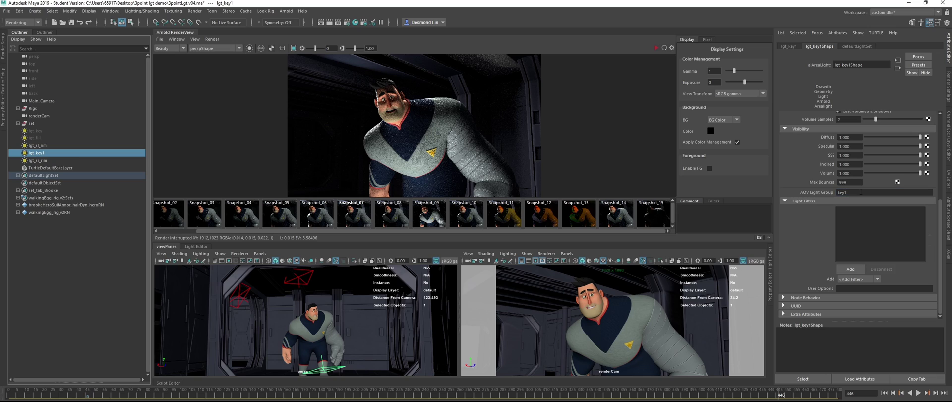
Rename the lgt_key1 light to lgt_kick and set its AOV light group to kick.
double_click(57, 154)
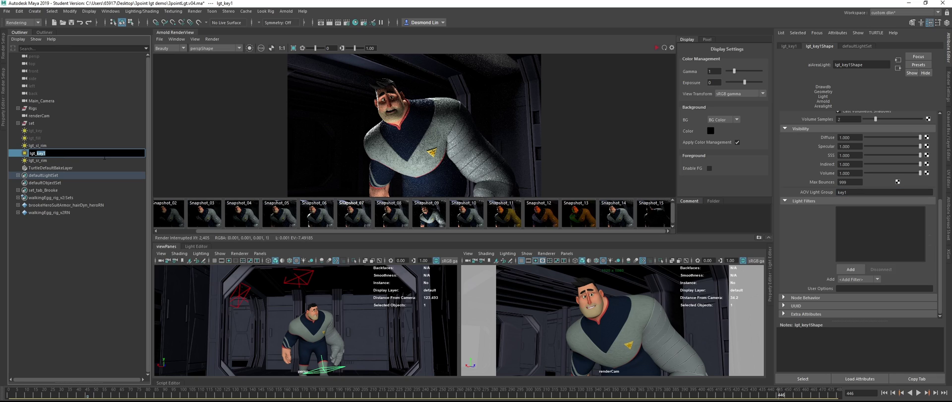
type("up")
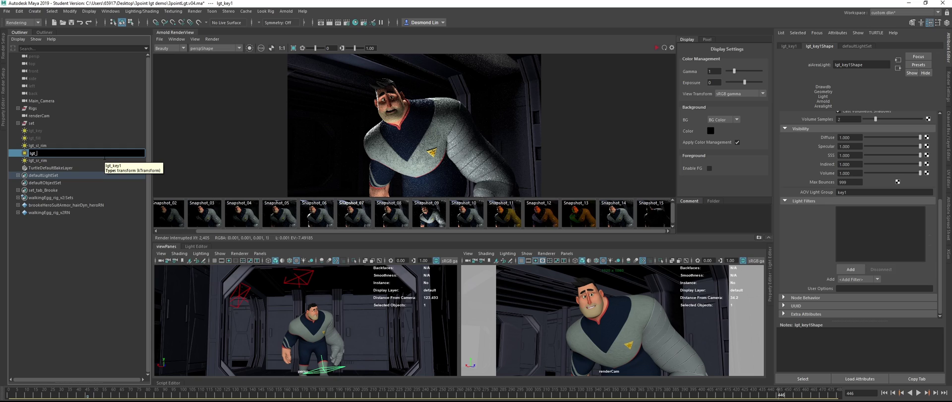
key("Return")
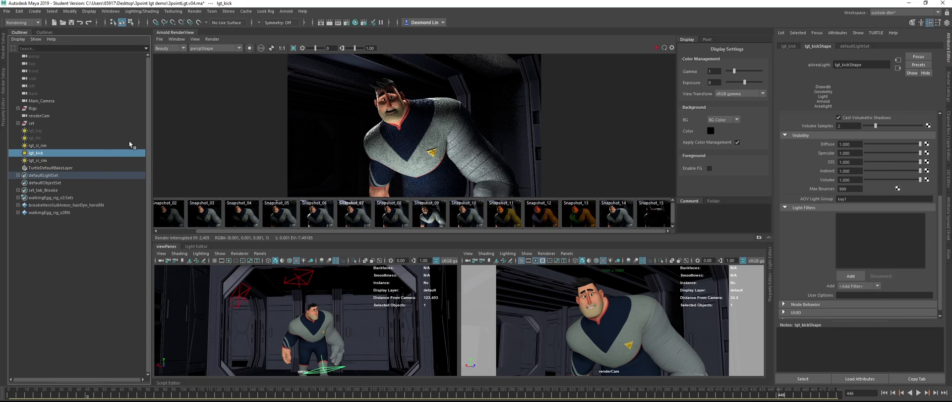
left_click(862, 199)
left_click_drag(863, 199, 737, 188)
type("kick")
key("Return")
left_click(948, 81)
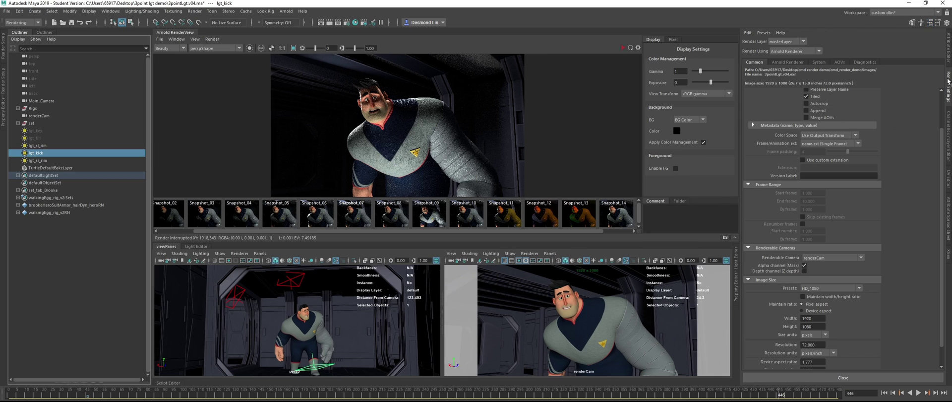
left_click(839, 62)
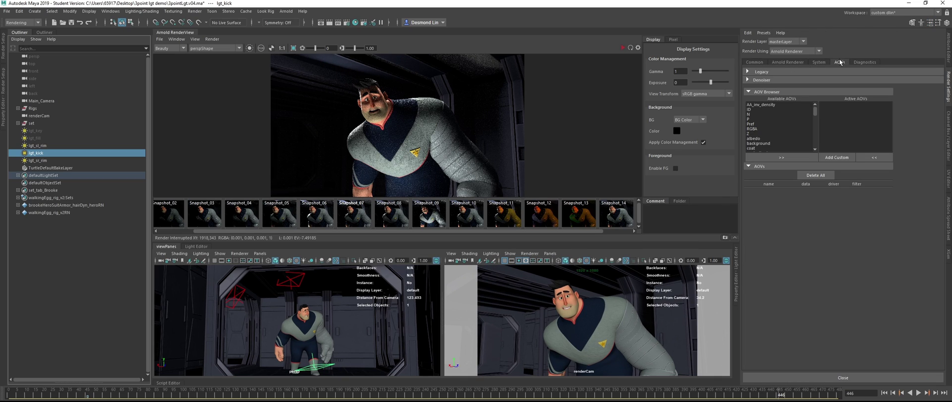
left_click(837, 157)
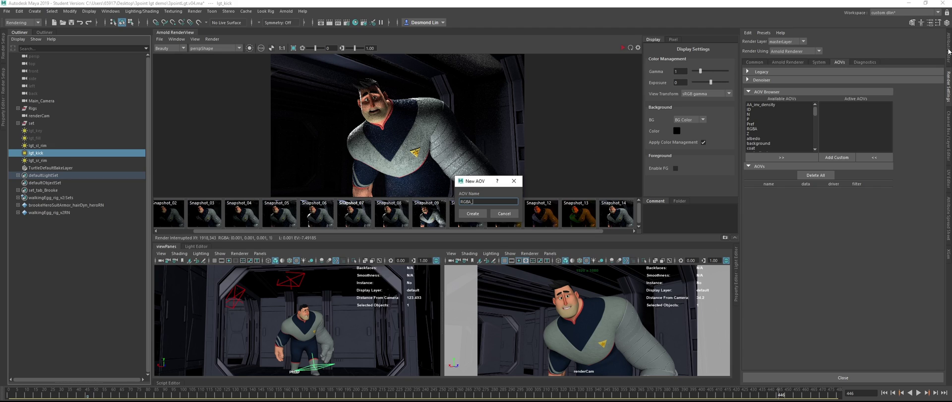
left_click(505, 213)
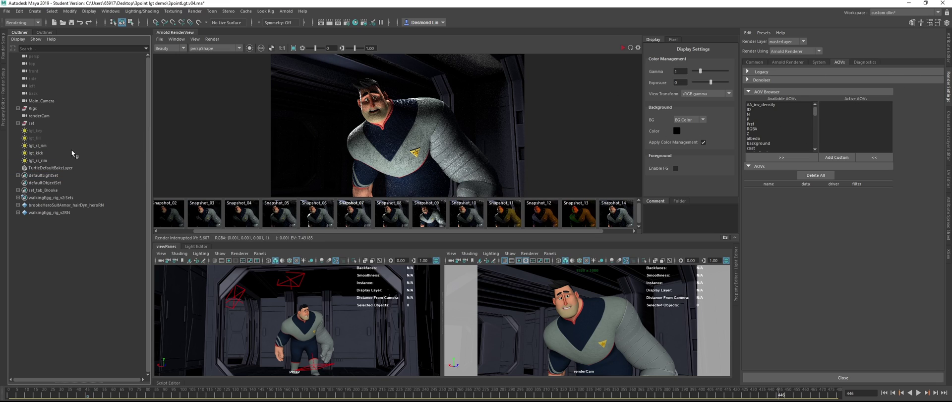
Check the AOV light group name of the lgt_kick light, and return to the AOV render settings.
left_click(51, 161)
left_click(58, 145)
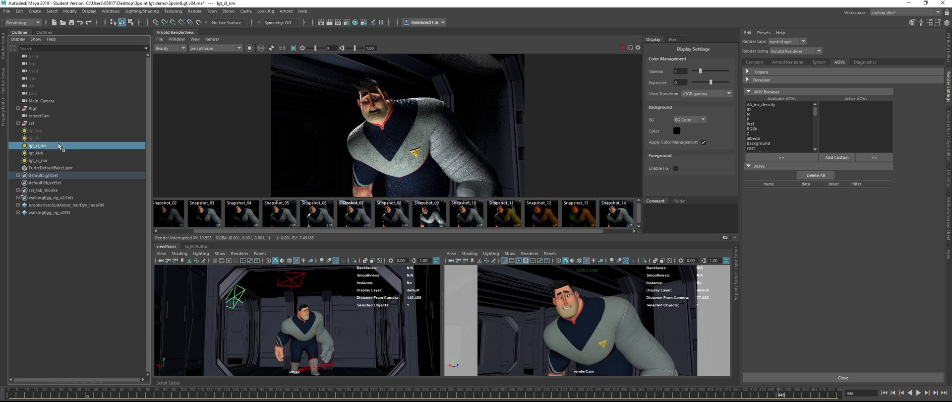
left_click(52, 154)
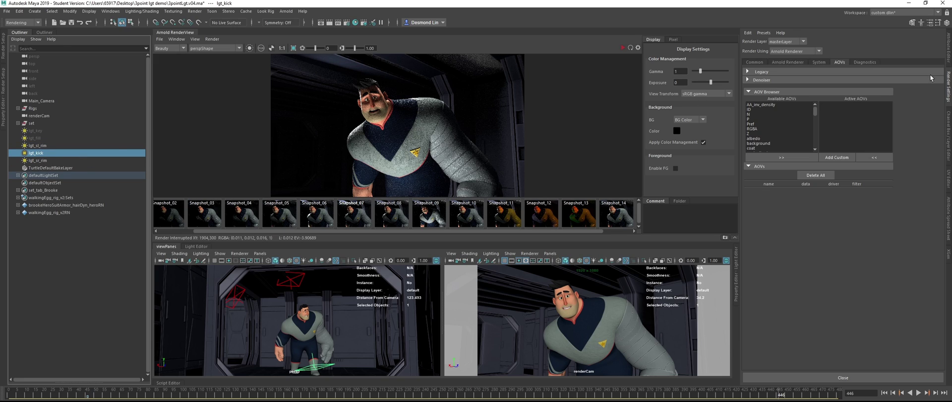
left_click(949, 57)
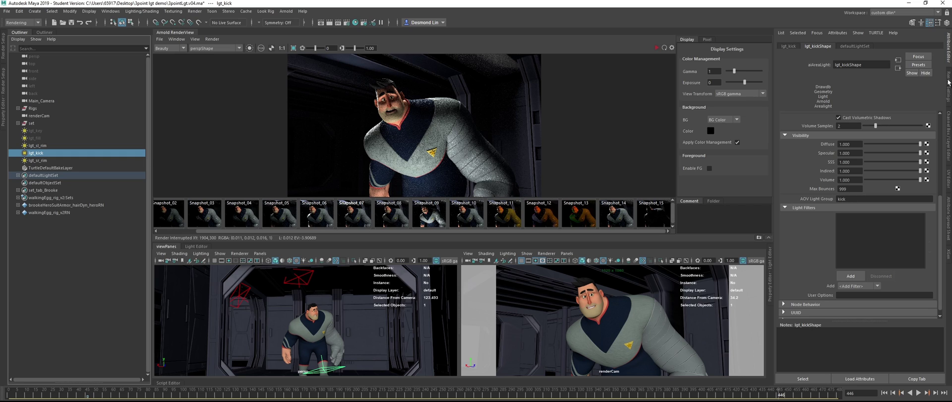
left_click(948, 82)
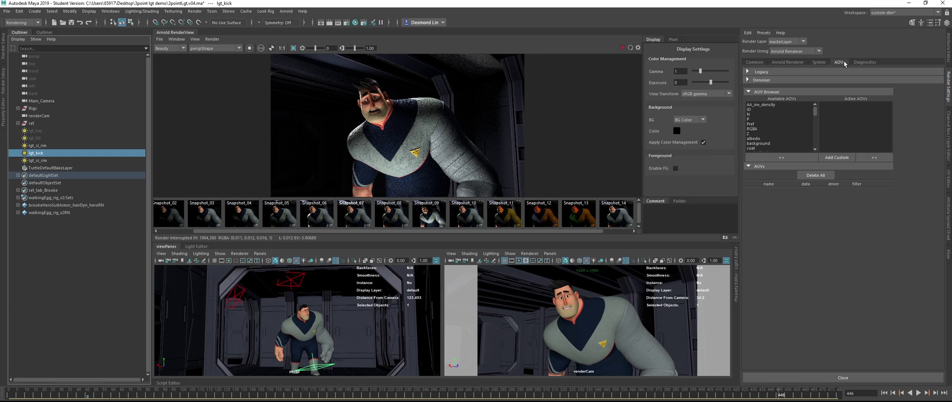
Create a custom AOV named RBGA_kick.
left_click(836, 157)
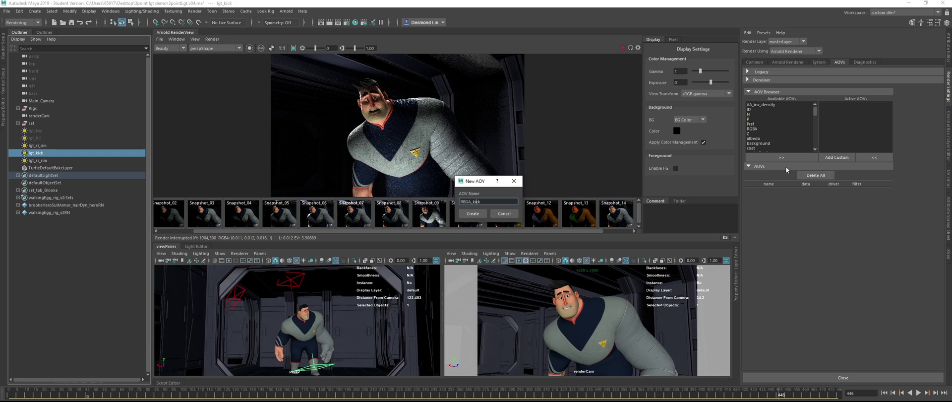
type("lgt_")
key("BackSpace")
key("BackSpace")
key("BackSpace")
key("BackSpace")
key("Return")
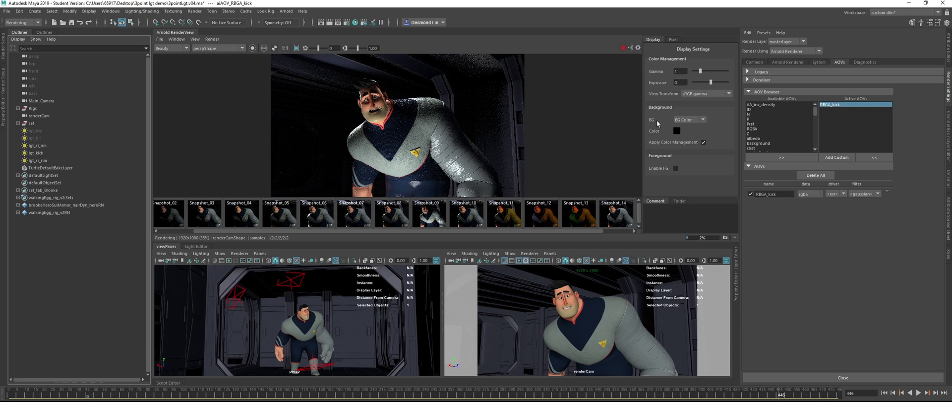
Stop the render and inspect the RBGA_kick AOV in the Arnold RenderView, temporarily raising the exposure to 5.
left_click(623, 48)
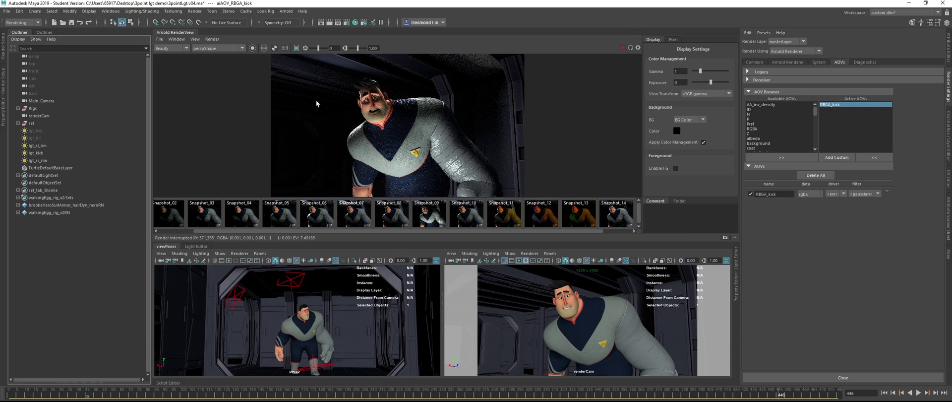
left_click(171, 49)
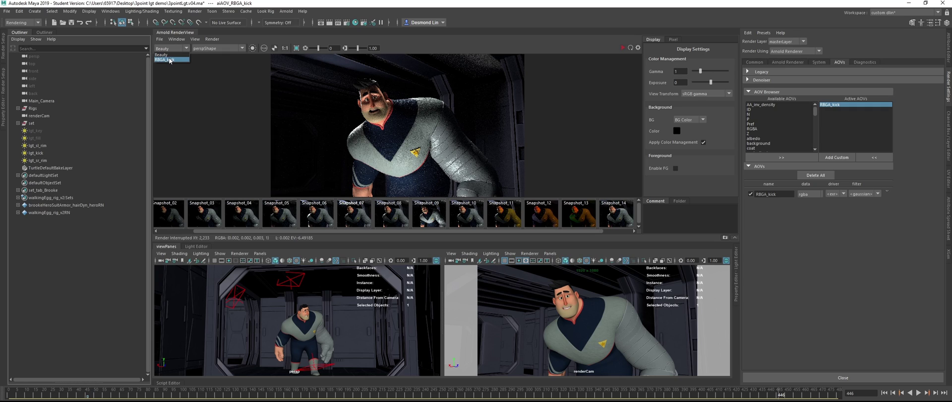
left_click(169, 60)
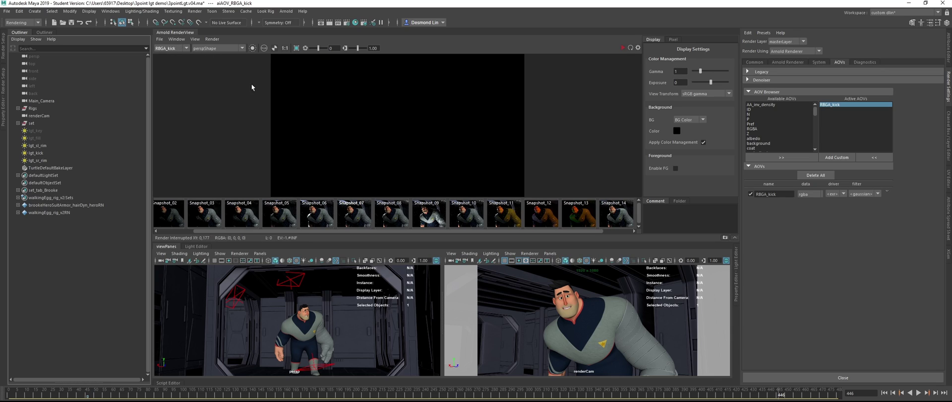
left_click_drag(319, 48, 325, 49)
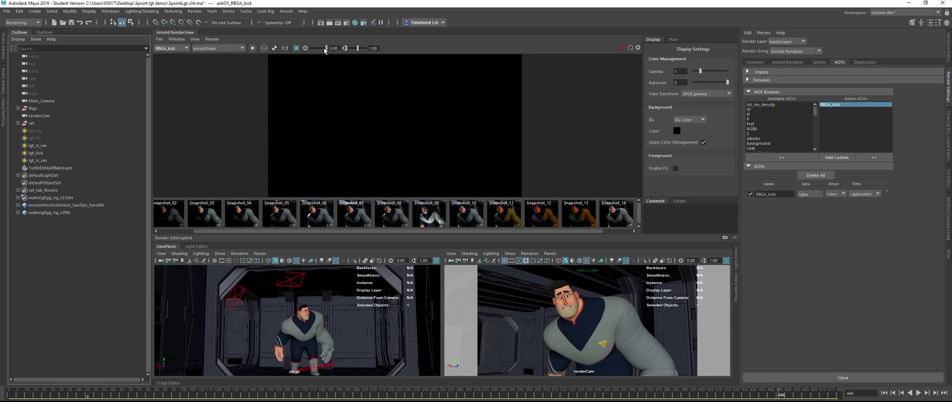
left_click(306, 48)
Examine the attributes of the RBGA_kick AOV and the AOV light group name of the lgt_kick light.
left_click(949, 50)
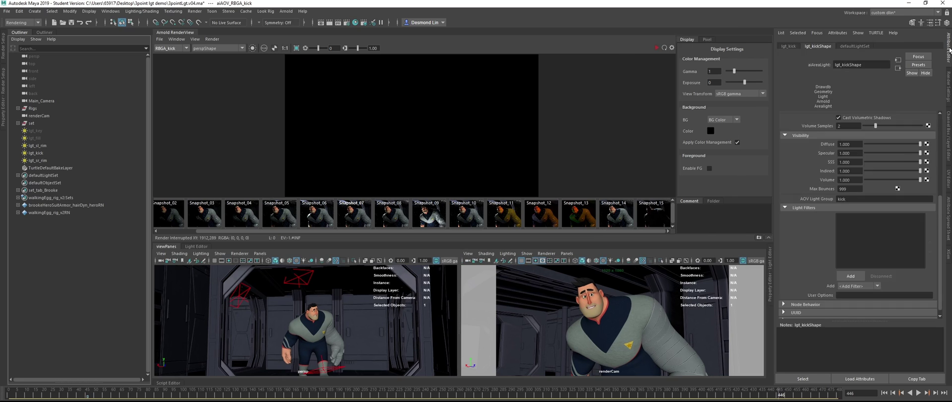
left_click(843, 46)
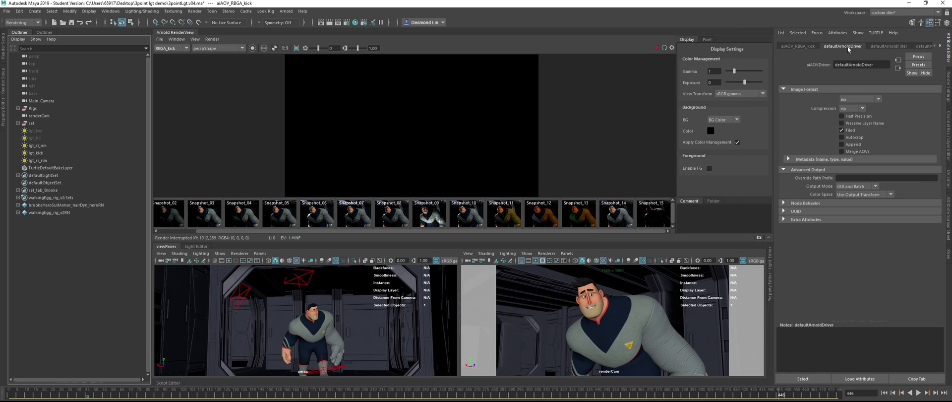
left_click(796, 46)
left_click(949, 86)
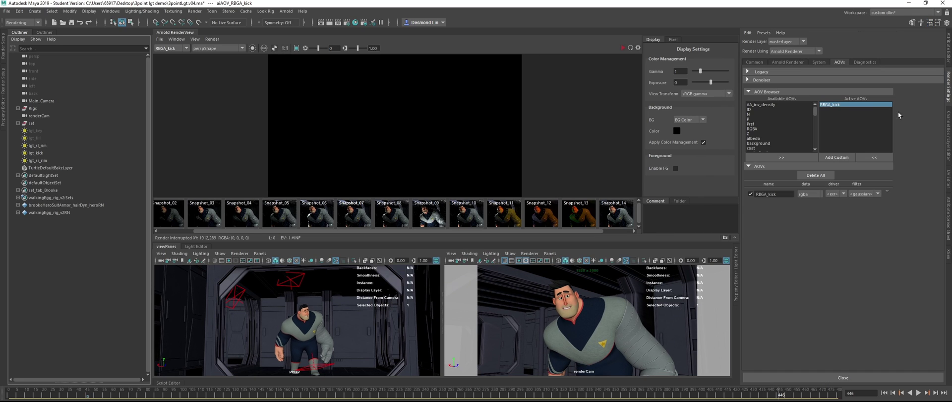
left_click(52, 154)
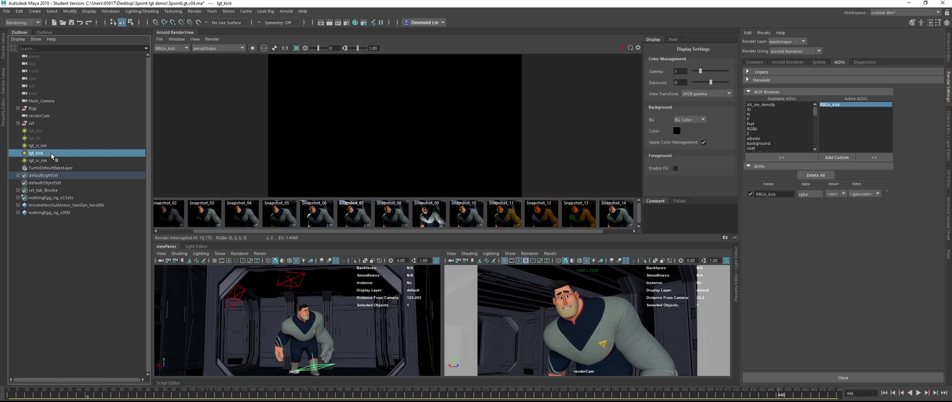
left_click(949, 57)
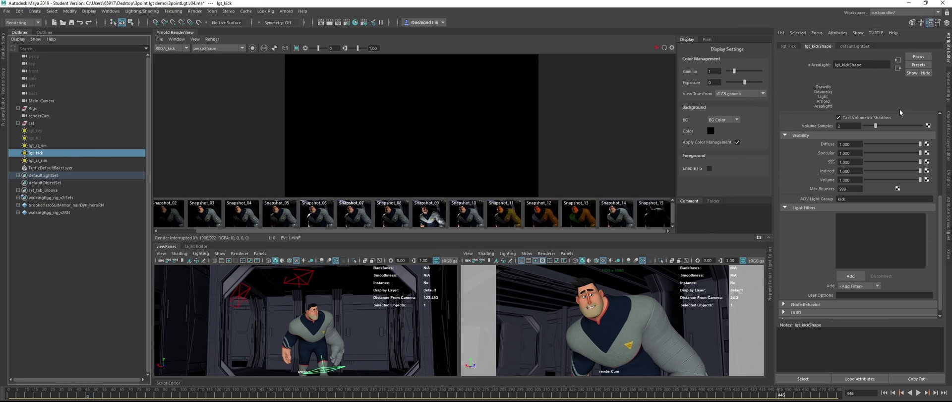
double_click(851, 199)
left_click(853, 201)
Delete all existing AOVs in the render settings and create a custom AOV named RGBA_kick.
left_click(948, 87)
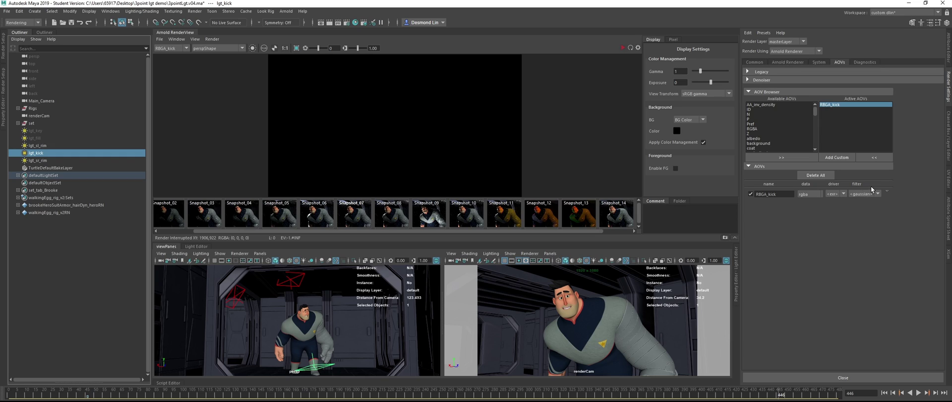
left_click(819, 177)
left_click(838, 157)
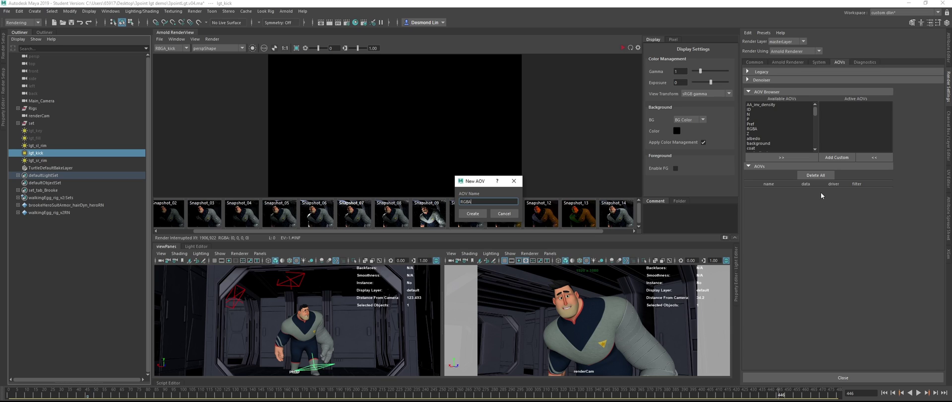
type("RGBA_kick")
key("Return")
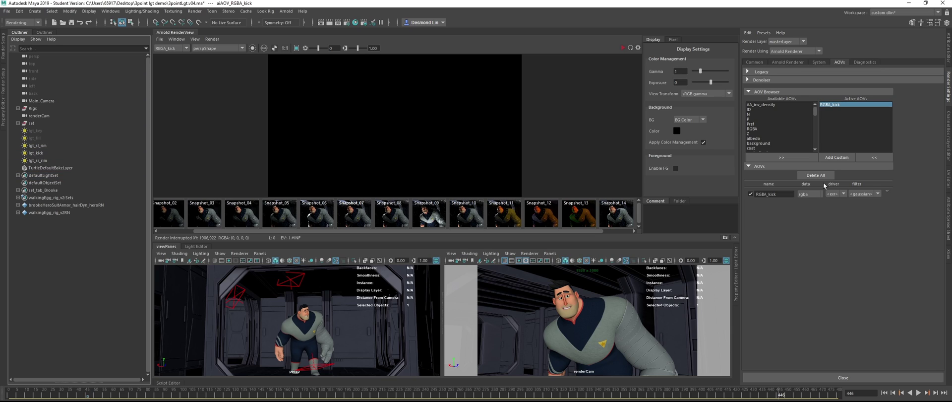
Render the RGBA_kick AOV briefly, stop the render, and compare it with the Beauty pass.
left_click(623, 49)
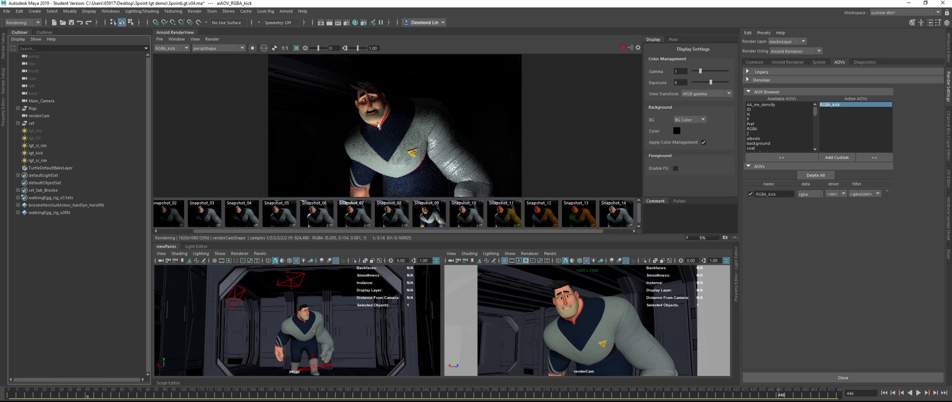
left_click(623, 48)
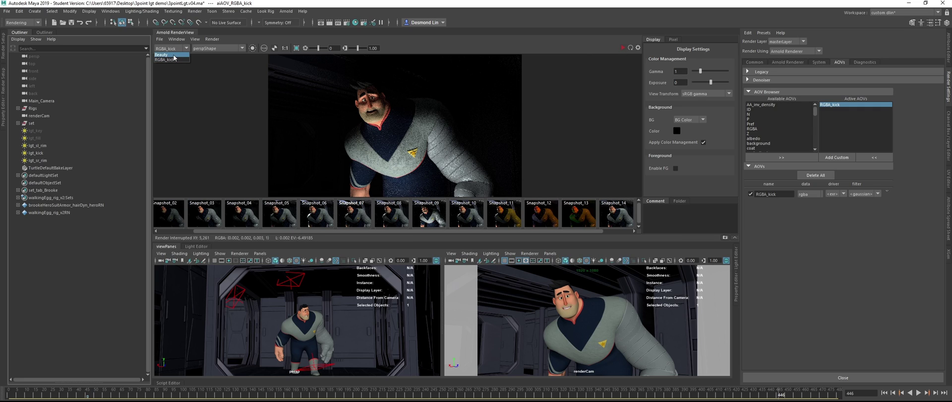
left_click(171, 54)
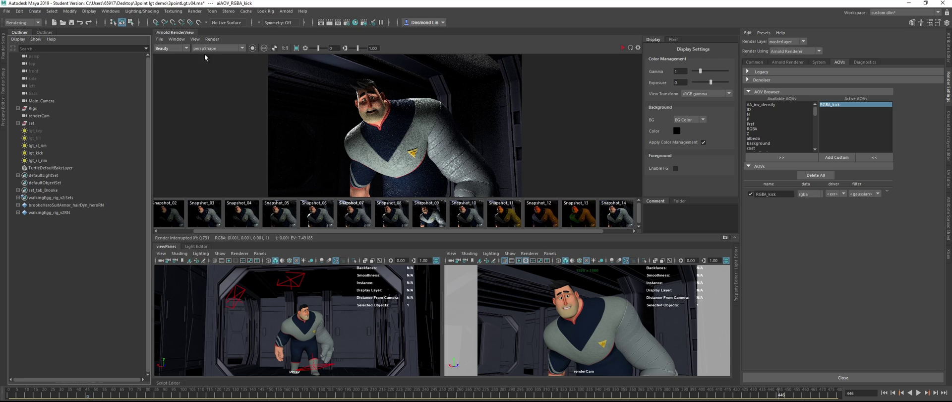
left_click(171, 60)
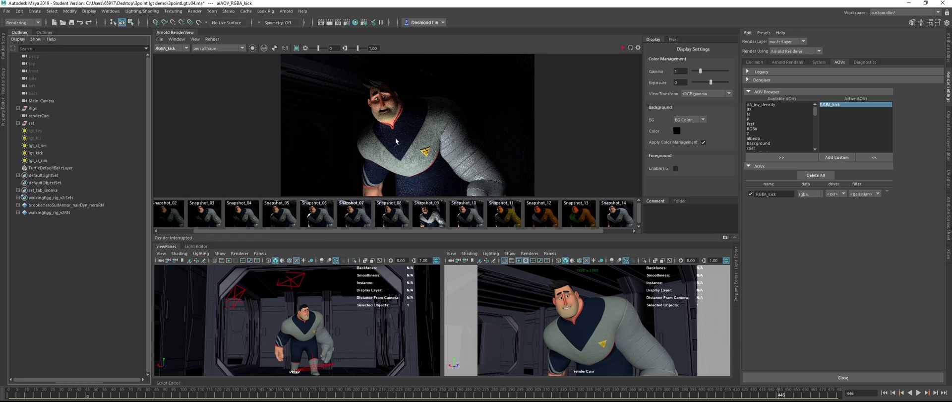
Go through the kick and rim lights, ending on lgt_sl_rim, and display the Beauty pass in the RenderView.
left_click(50, 145)
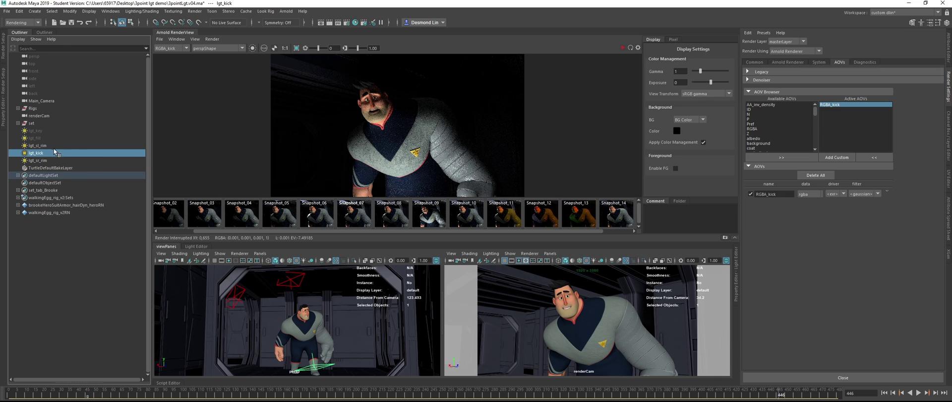
left_click(58, 158)
left_click(57, 146)
left_click(67, 160)
left_click(57, 152)
left_click(76, 145)
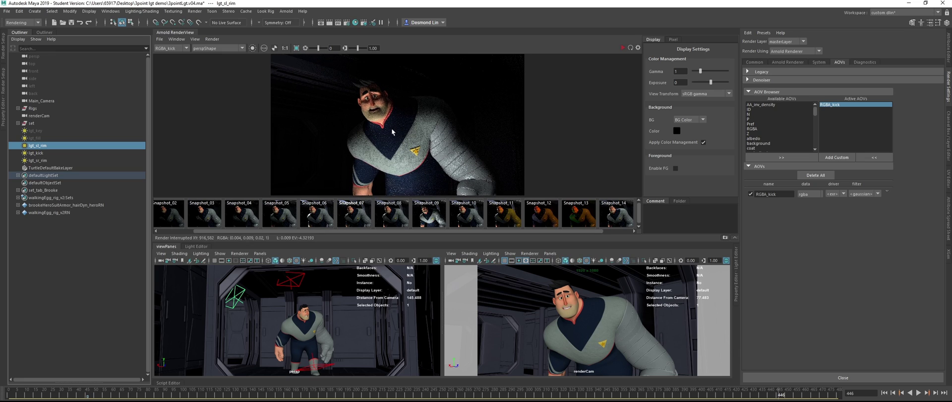
left_click(186, 48)
left_click(174, 53)
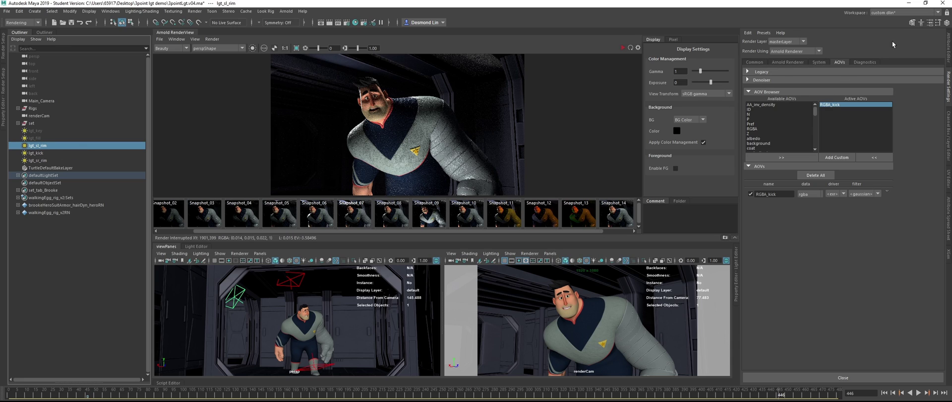
Set the AOV light group of the lgt_sl_rim light to rim.
left_click(947, 48)
left_click(853, 199)
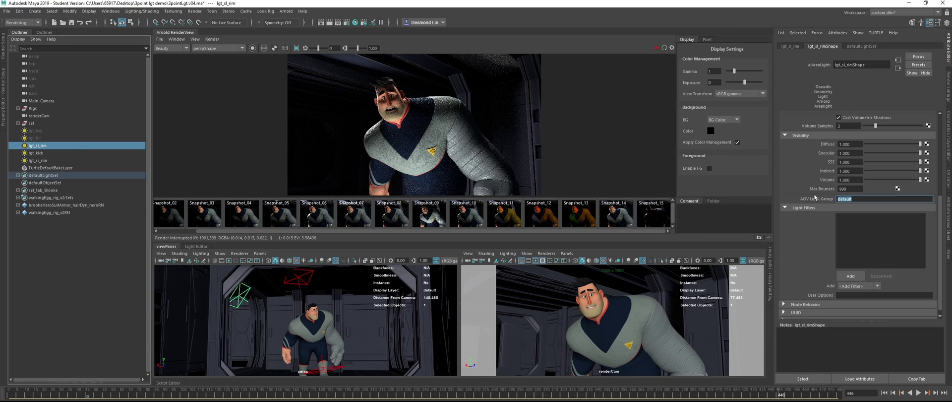
type("rim")
key("Return")
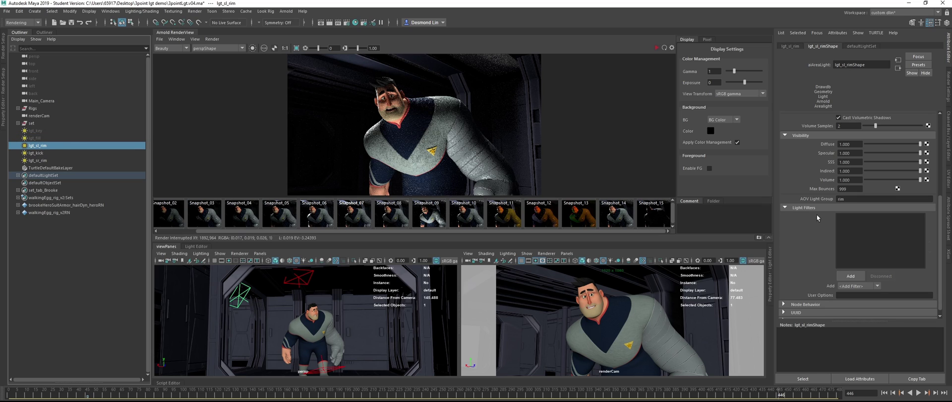
Create a custom AOV named RGBA_rim in the AOV render settings.
left_click(949, 94)
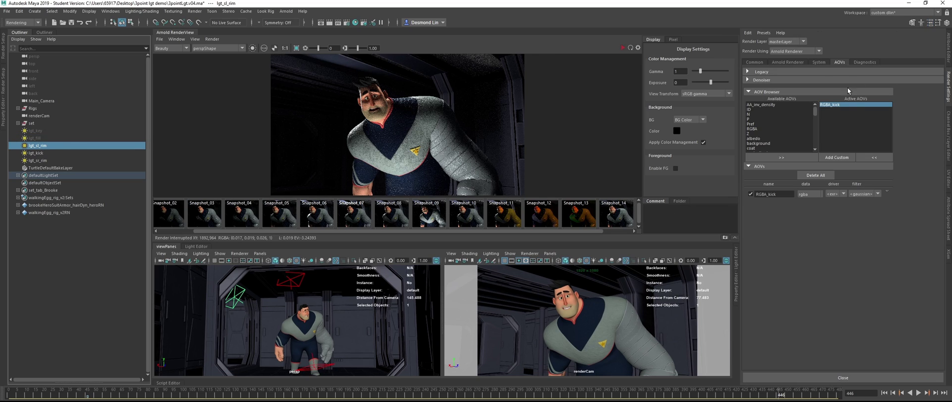
left_click(838, 157)
type("RGBA_rim")
key("Return")
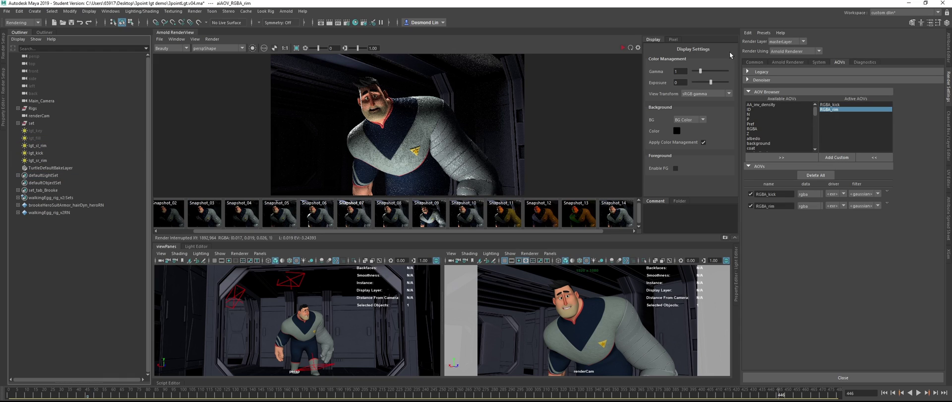
Run a brief render and display the RGBA_rim AOV in the Arnold RenderView.
left_click(623, 48)
left_click(623, 48)
left_click(171, 48)
left_click(180, 63)
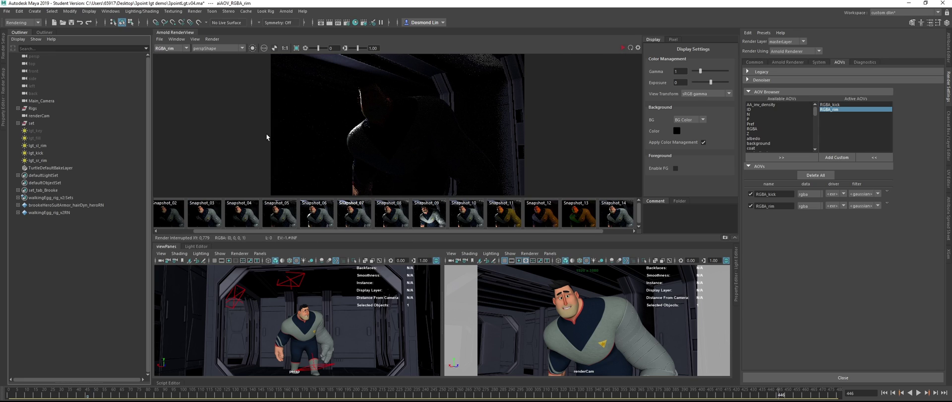
Set the AOV light group of the lgt_sr_rim light to rim.
left_click(53, 162)
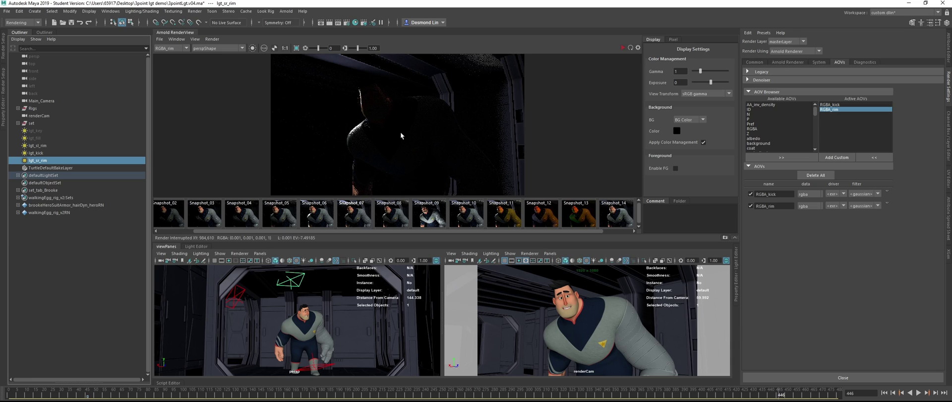
left_click(946, 44)
double_click(859, 198)
type("rim")
key("Return")
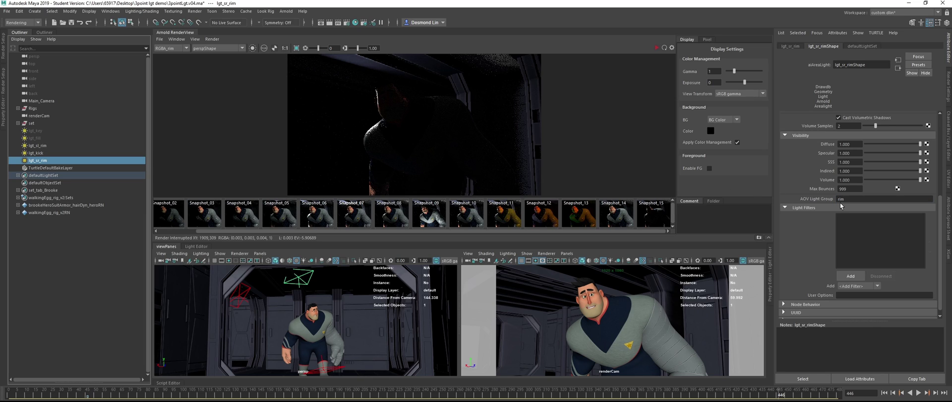
Check the AOV light group of both rim lights and re-render the RGBA_rim AOV.
left_click(52, 144)
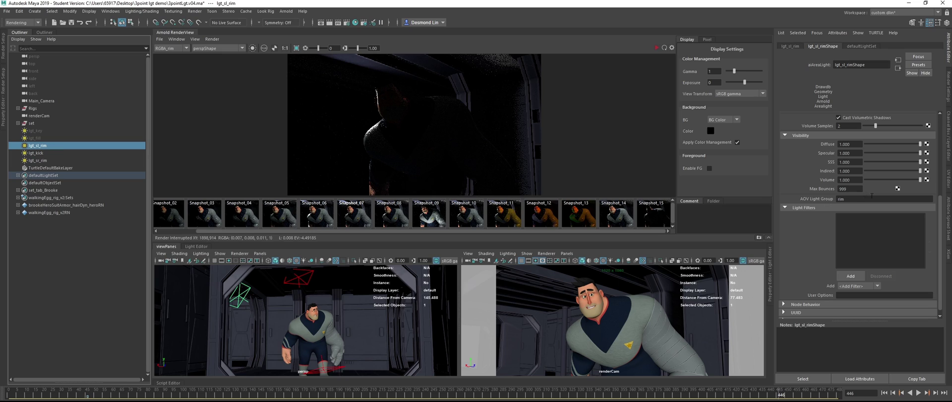
left_click(75, 159)
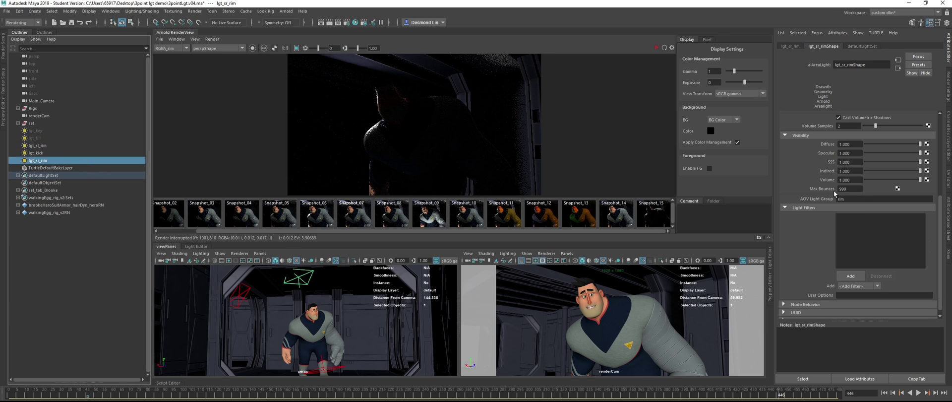
left_click(659, 48)
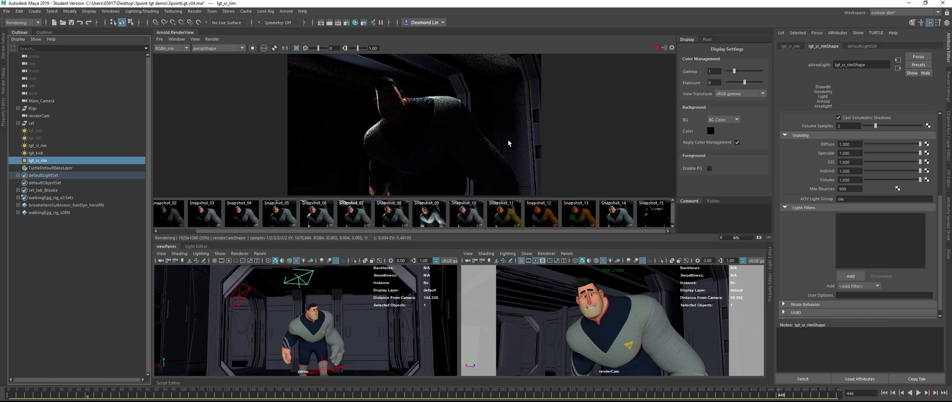
left_click(658, 47)
mouse_move(645, 231)
left_mouse_down()
mouse_move(607, 230)
mouse_move(648, 229)
left_mouse_up()
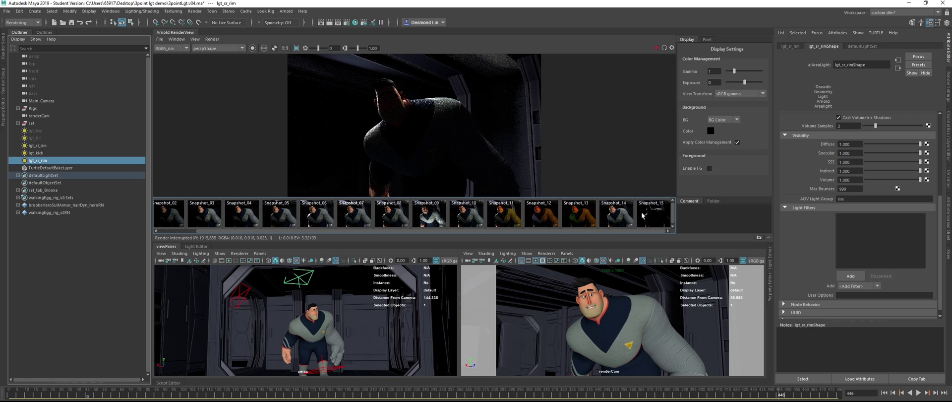
Compare the Beauty, RGBA_kick and RGBA_rim passes in the Arnold RenderView.
left_click(171, 48)
left_click(170, 55)
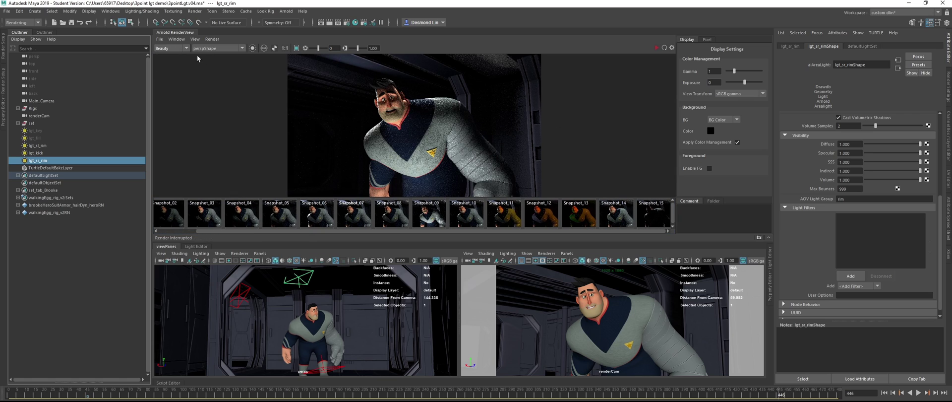
left_click(174, 48)
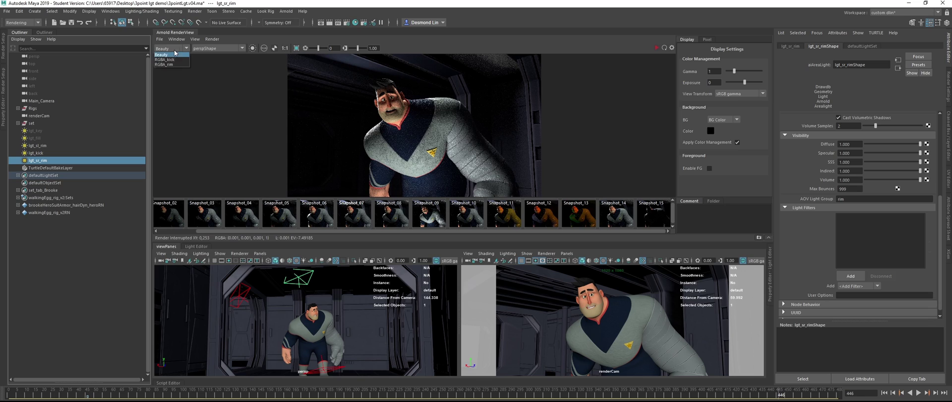
left_click(180, 59)
left_click(180, 49)
left_click(179, 64)
left_click(180, 48)
scroll(180, 52, "up", 1)
scroll(178, 52, "down", 1)
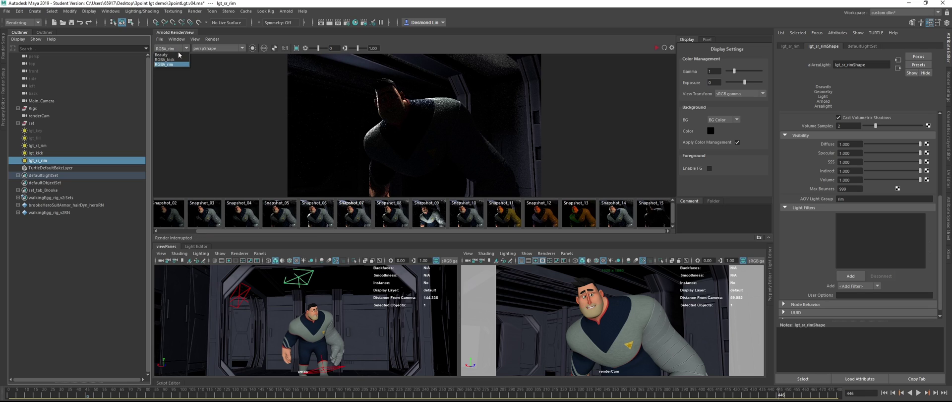
Inspect the RGBA_kick AOV with a temporary exposure change, and return to the Beauty pass.
scroll(180, 56, "up", 1)
middle_click_drag(397, 127, 387, 124)
left_click_drag(319, 48, 318, 49)
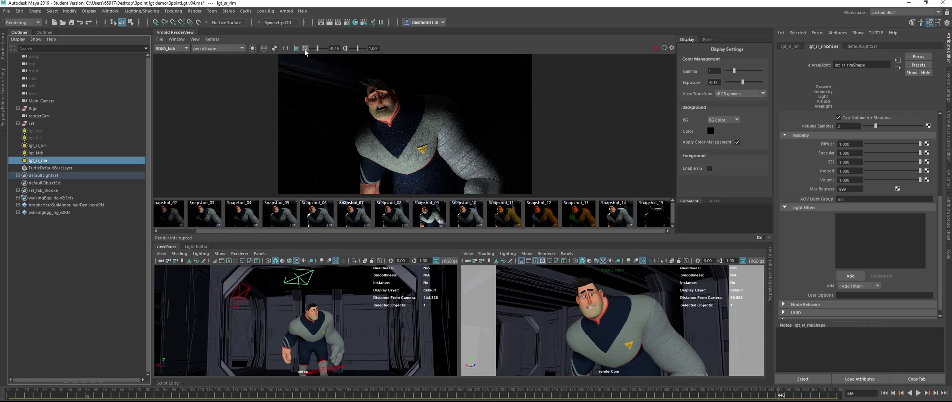
left_click(166, 49)
left_click(162, 55)
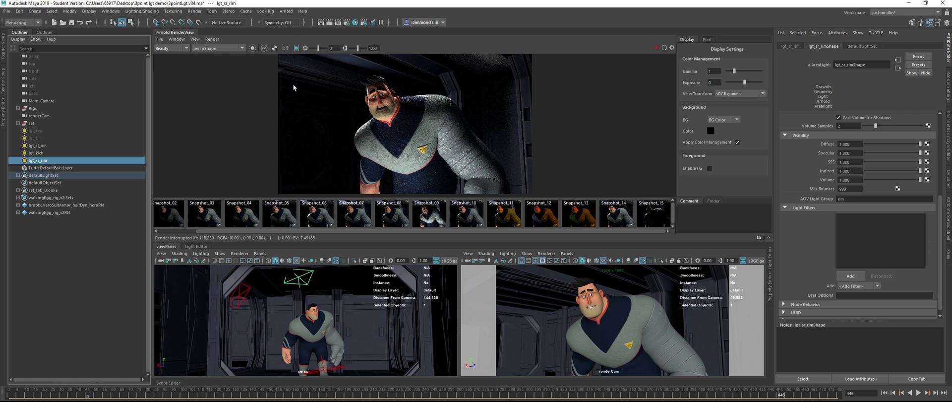
left_click_drag(460, 112, 458, 112)
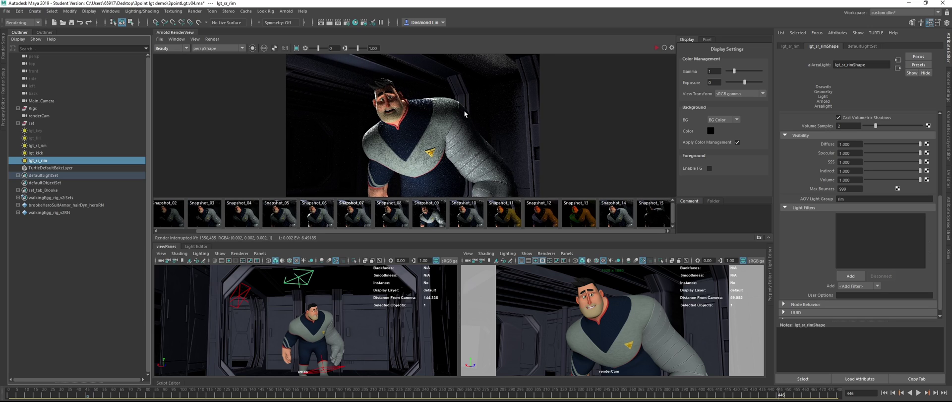
Check the AOV light group names of the lgt_kick and lgt_sr_rim lights.
left_click(76, 153)
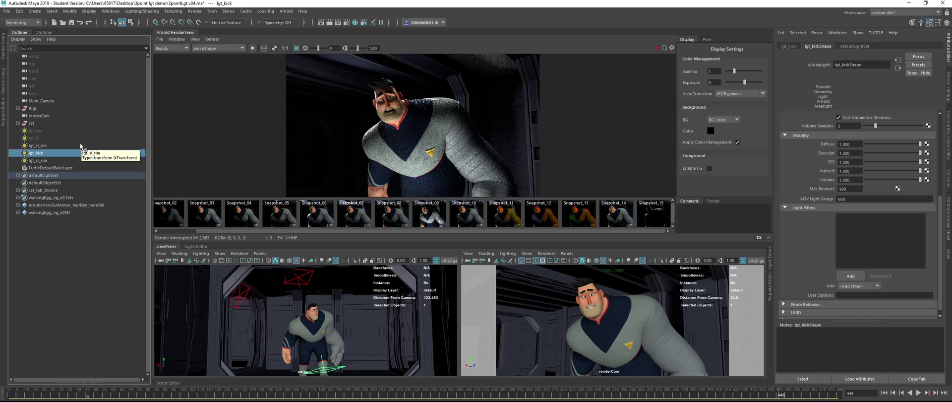
key("Down")
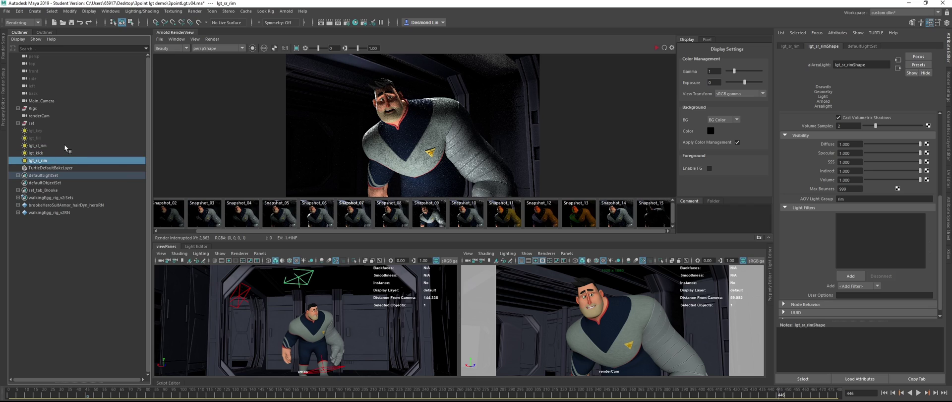
left_click(52, 152)
Display and examine the RGBA_kick AOV in the RenderView, and select the lgt_sr_rim light.
middle_click_drag(434, 155, 426, 136)
left_click(178, 58)
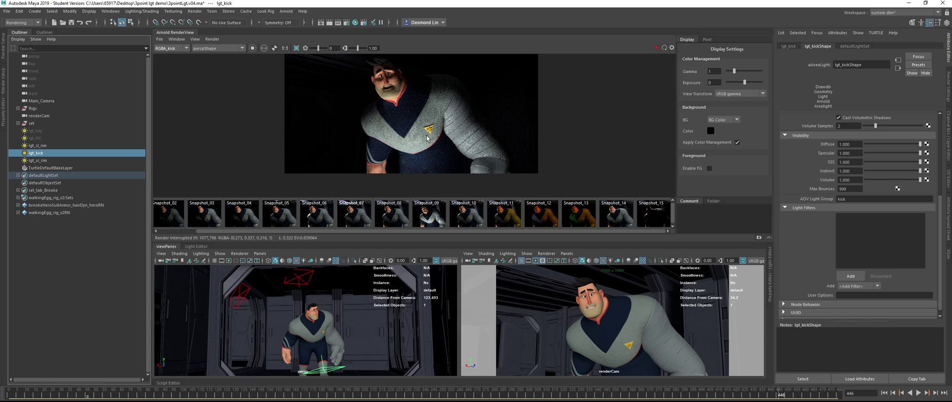
middle_click_drag(434, 136, 432, 138)
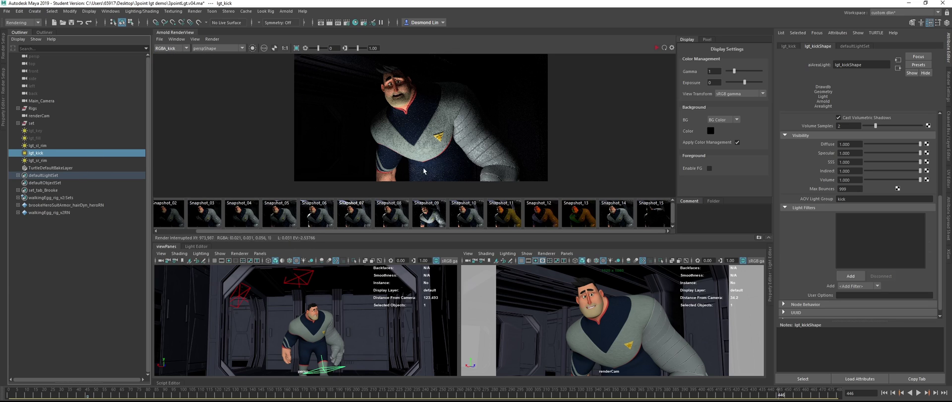
scroll(463, 149, "up", 3)
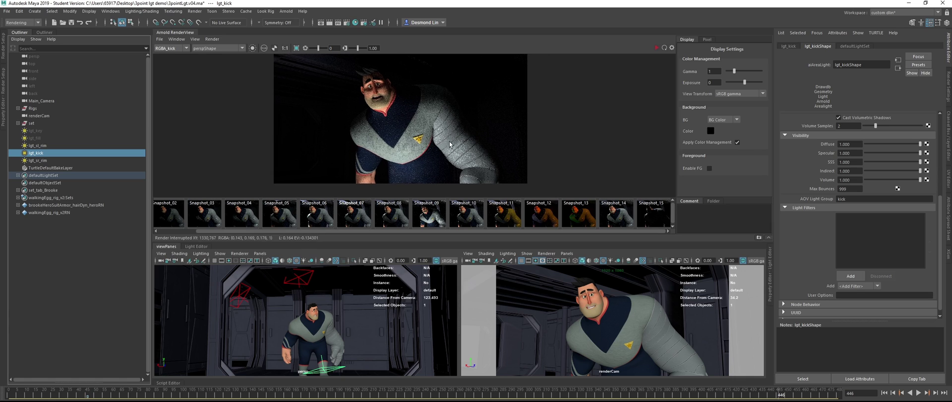
scroll(418, 141, "down", 1)
scroll(418, 142, "down", 1)
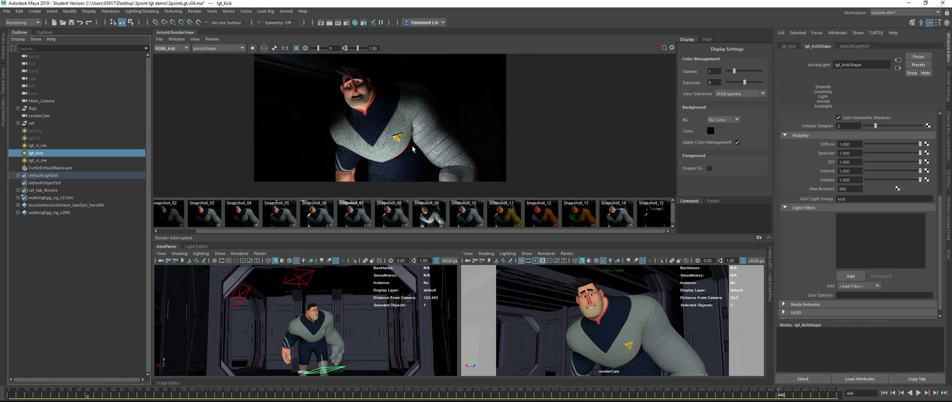
middle_click_drag(411, 145, 404, 150)
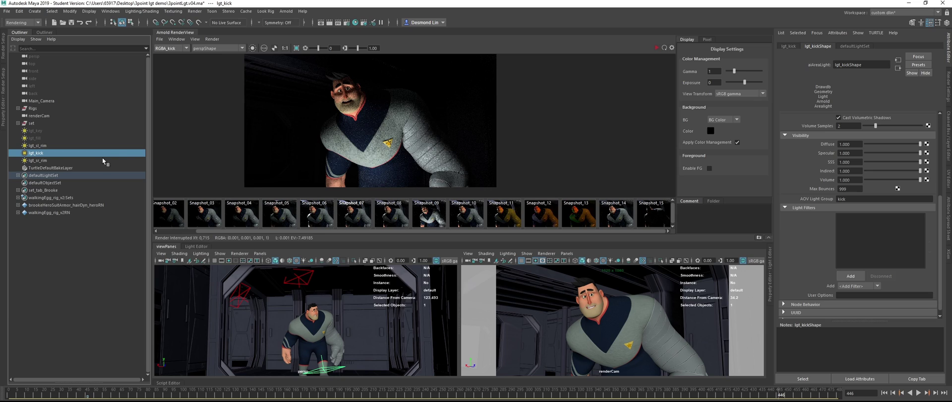
left_click(55, 161)
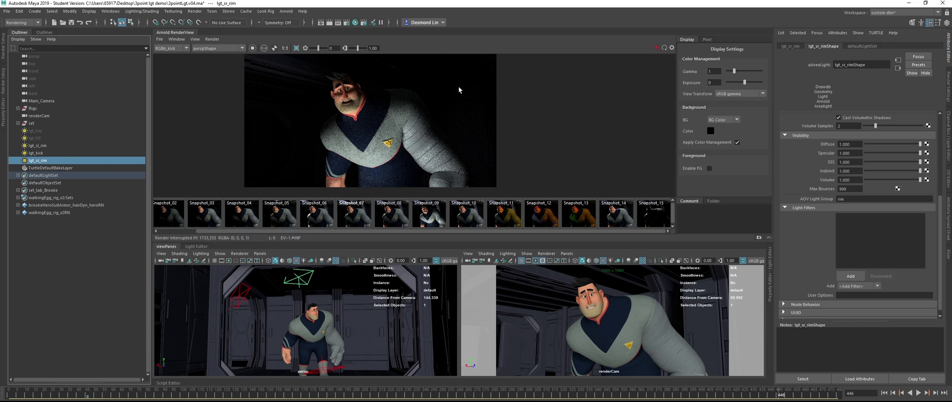
Create a custom Arnold AOV named kick_diffuse in the render settings and display its attributes.
left_click(948, 89)
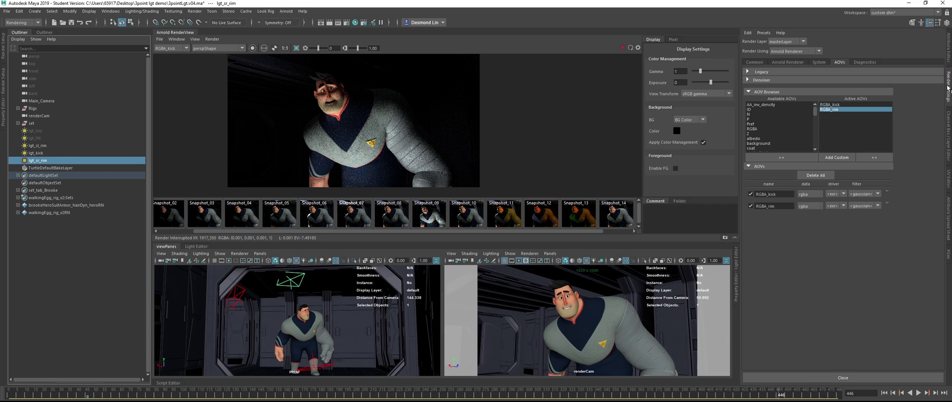
left_click(840, 158)
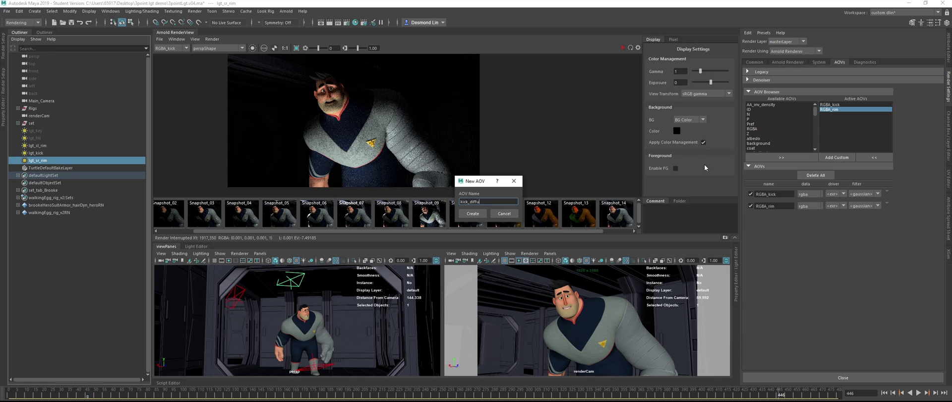
key("Return")
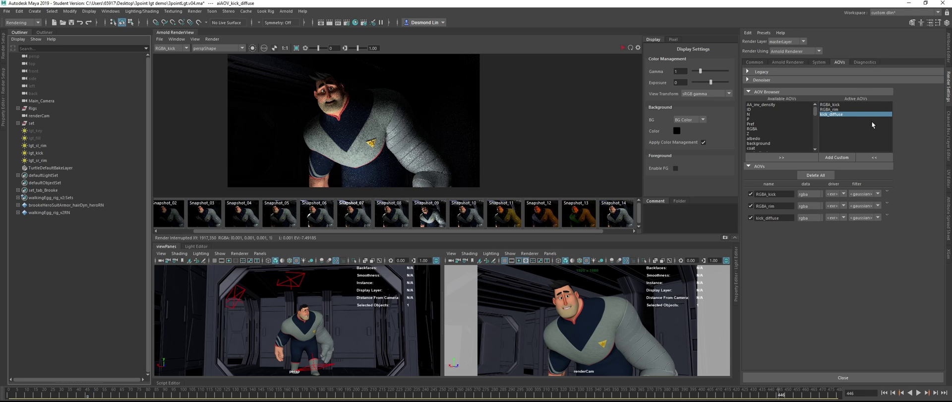
left_click(949, 46)
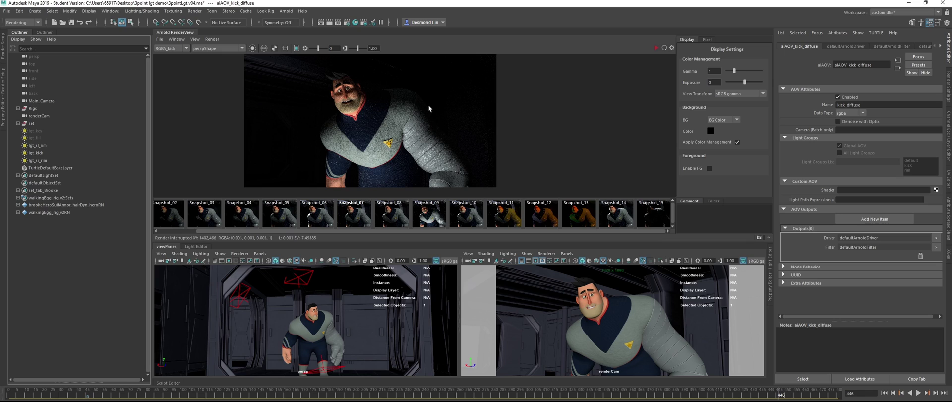
Look through the preset light path expressions for kick_diffuse and check the AOVs page of the Arnold documentation in the browser.
left_click(833, 199)
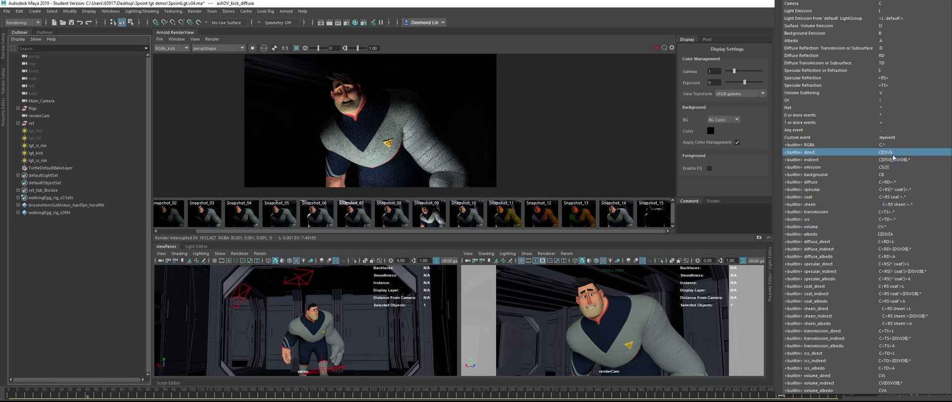
left_click(519, 117)
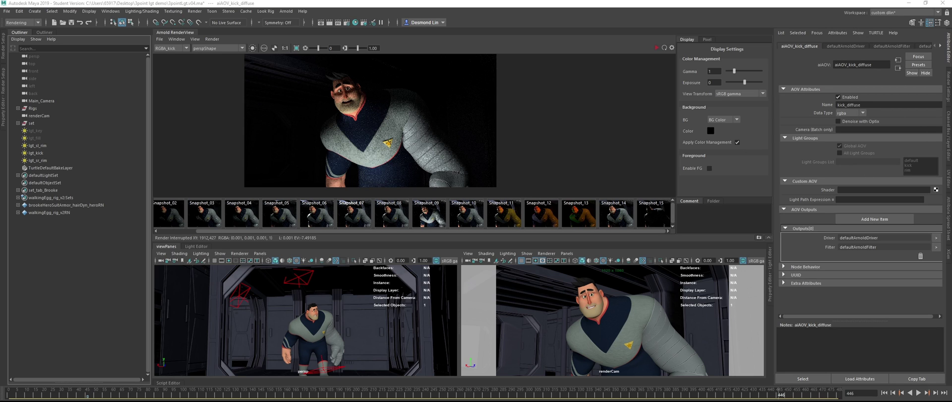
key("alt+Tab")
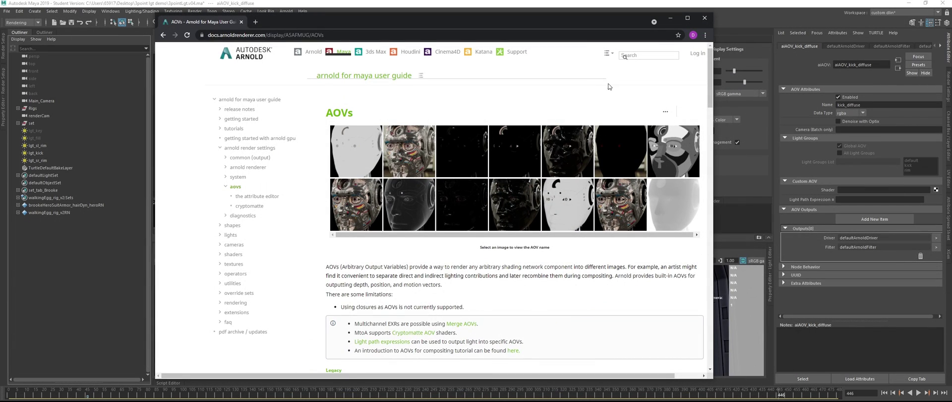
left_click(670, 18)
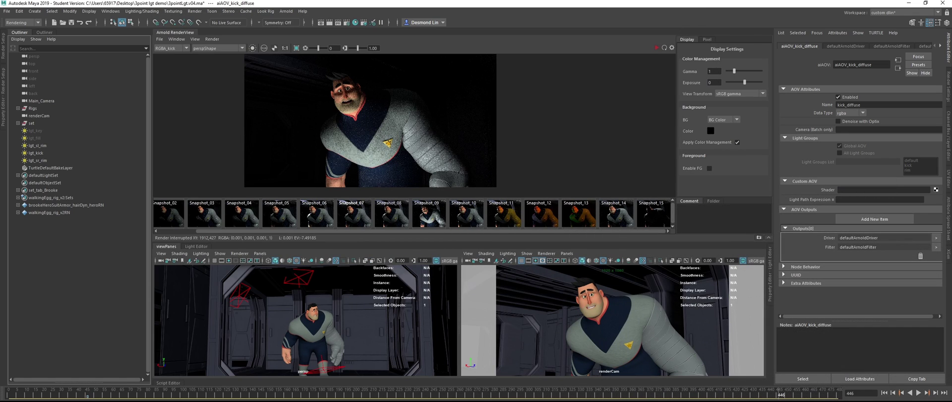
Examine the built-in LPE AOV examples and their expressions on the Arnold "Introduction to Light Path Expressions" page.
left_click_drag(951, 127, 394, 36)
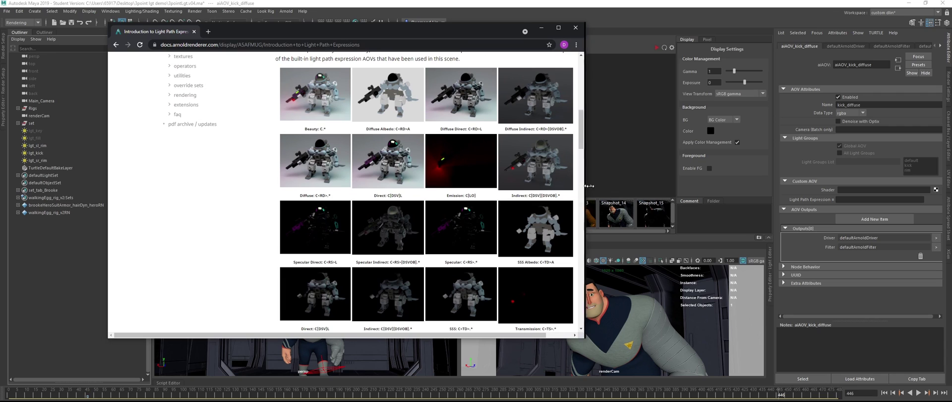
left_click_drag(588, 186, 707, 189)
scroll(579, 194, "up", 8)
scroll(426, 138, "down", 3)
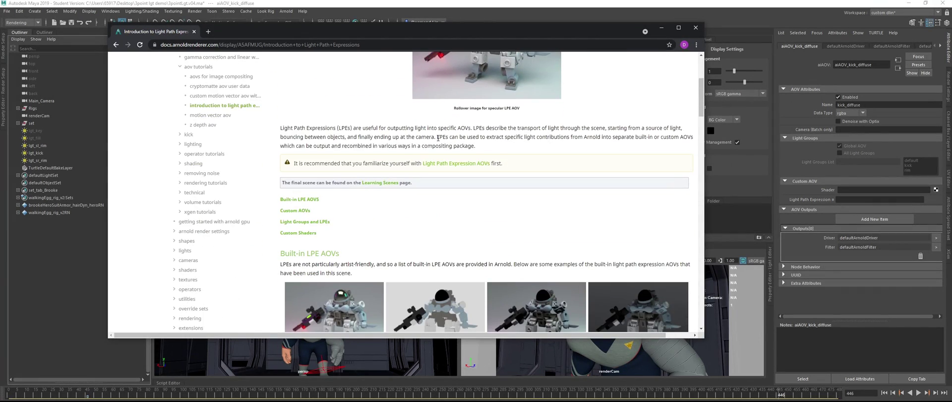
scroll(438, 138, "down", 3)
left_click_drag(354, 262, 310, 267)
left_click(310, 266)
scroll(318, 287, "down", 2)
scroll(323, 306, "up", 3)
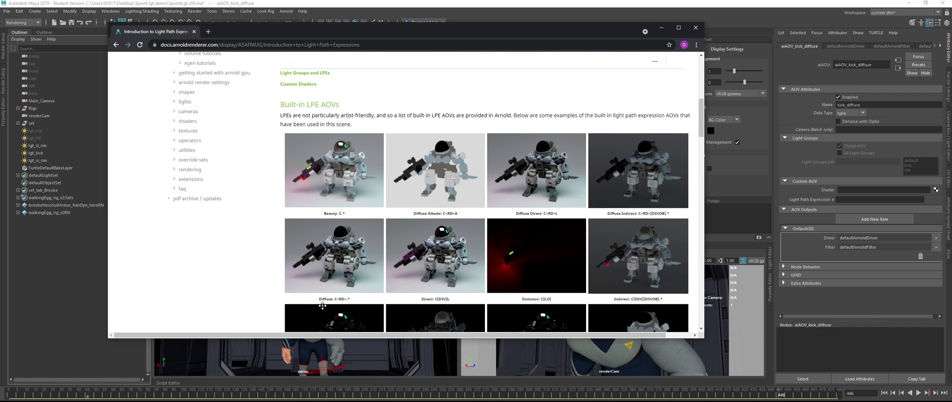
left_click_drag(312, 300, 335, 299)
scroll(347, 278, "down", 3)
left_click_drag(355, 225, 335, 235)
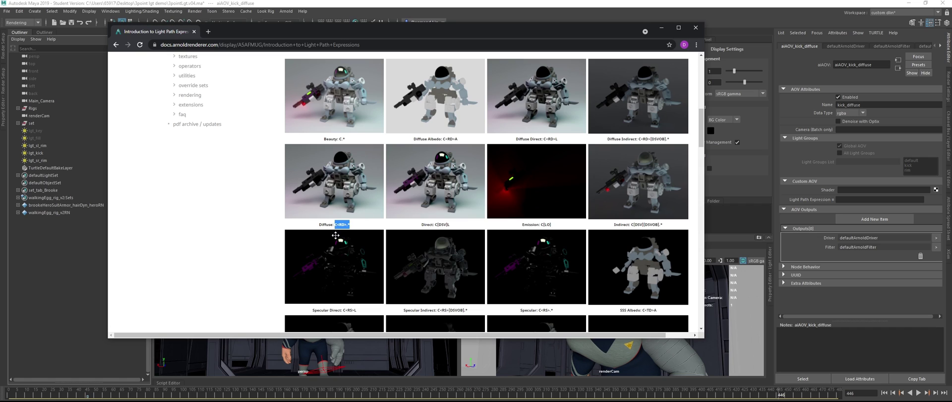
left_click(362, 229)
left_click_drag(574, 29, 951, 49)
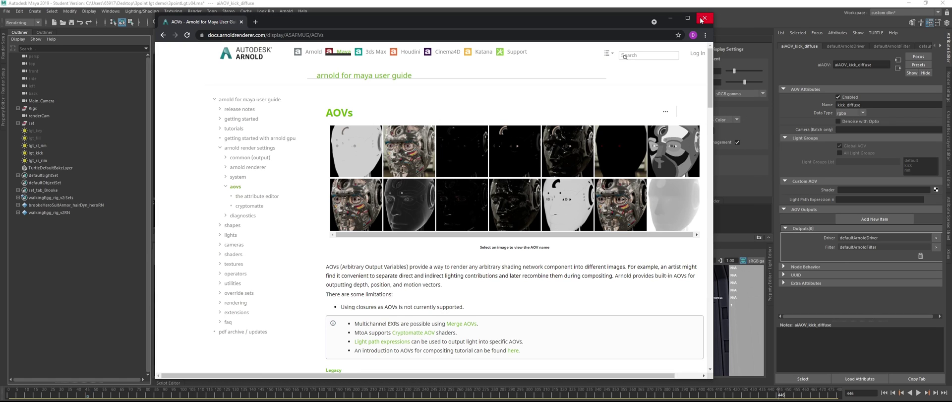
Copy the Diffuse expression C<RD>.* from the Arnold documentation into the light path expression of the kick_diffuse AOV.
left_click(705, 20)
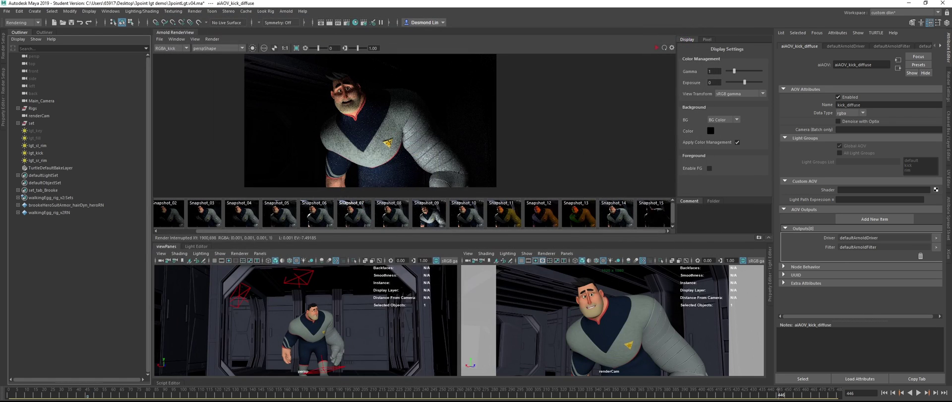
left_click_drag(951, 149, 581, 58)
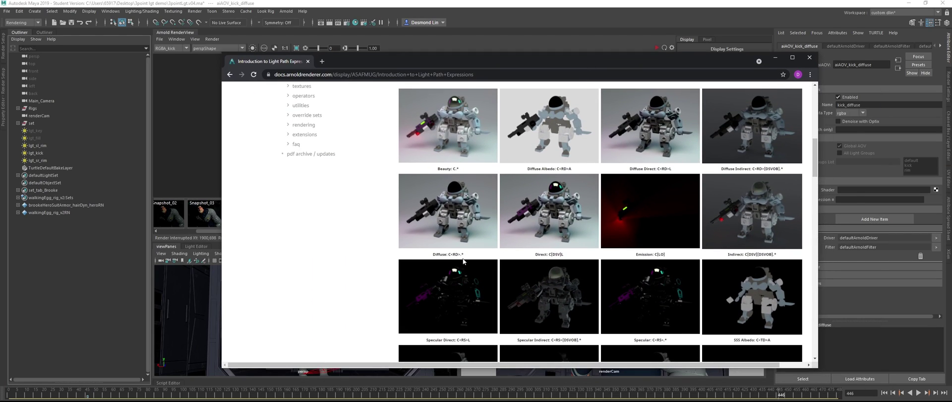
left_click_drag(464, 255, 448, 254)
key("ctrl+c")
left_click(776, 57)
left_click(853, 199)
key("ctrl+v")
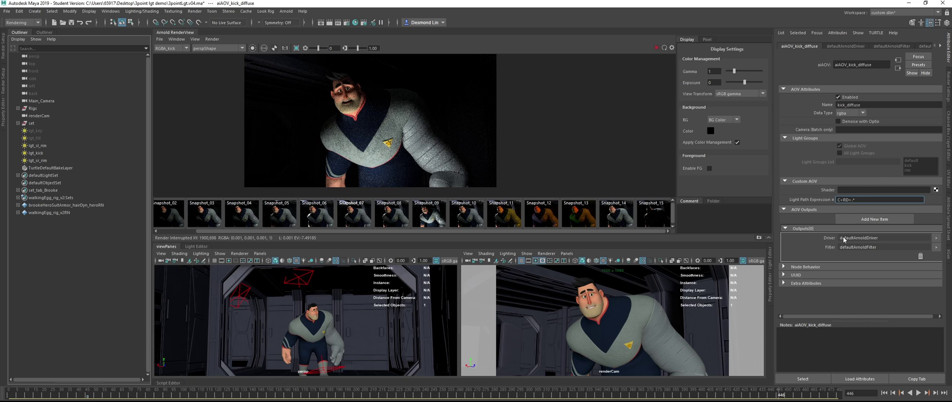
Add <L.'kick'> to the kick_diffuse light path expression to limit it to the kick light group.
middle_click_drag(373, 116, 409, 125)
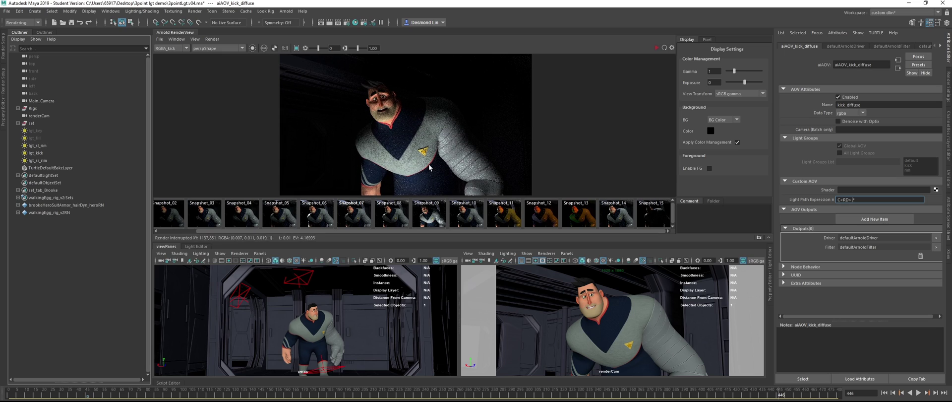
middle_click_drag(430, 168, 434, 163)
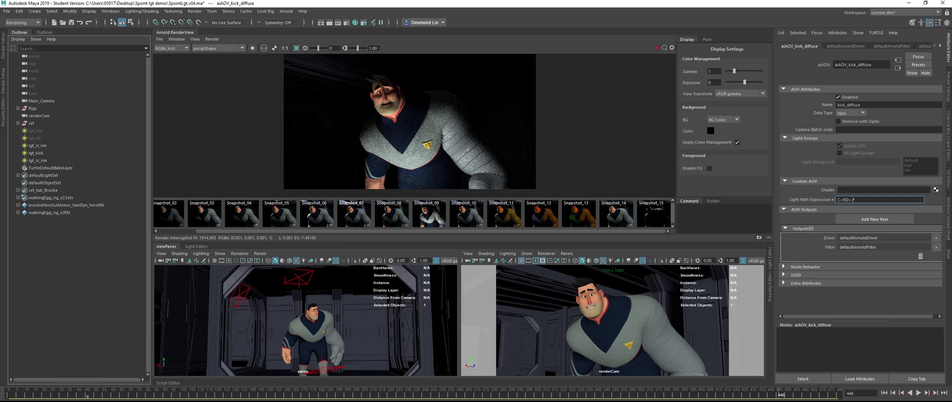
key("Return")
left_click(866, 199)
type("ck'>")
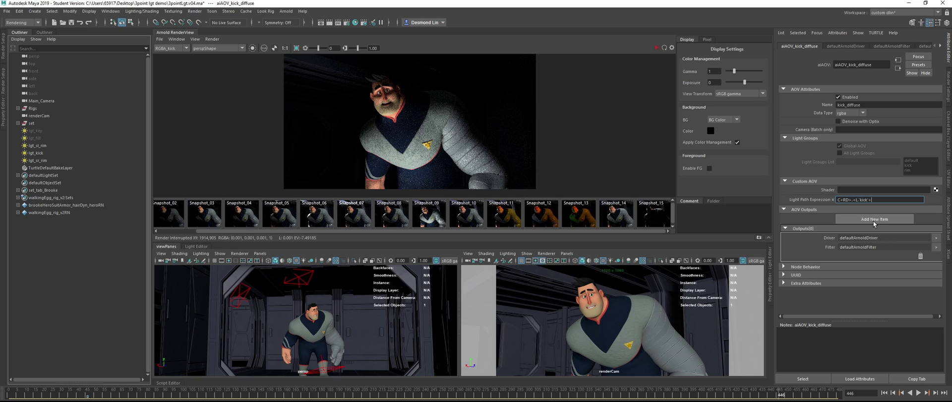
key("Return")
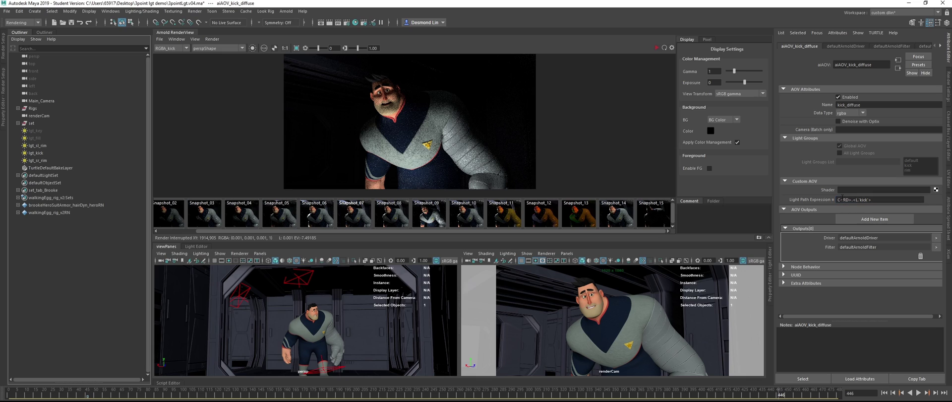
Render the scene, examine the kick_diffuse AOV in the Arnold RenderView, and stop the render.
left_click(656, 48)
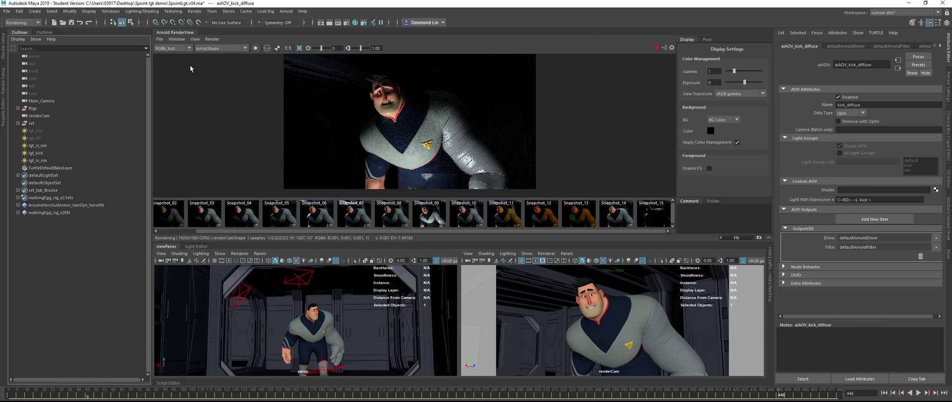
left_click(169, 47)
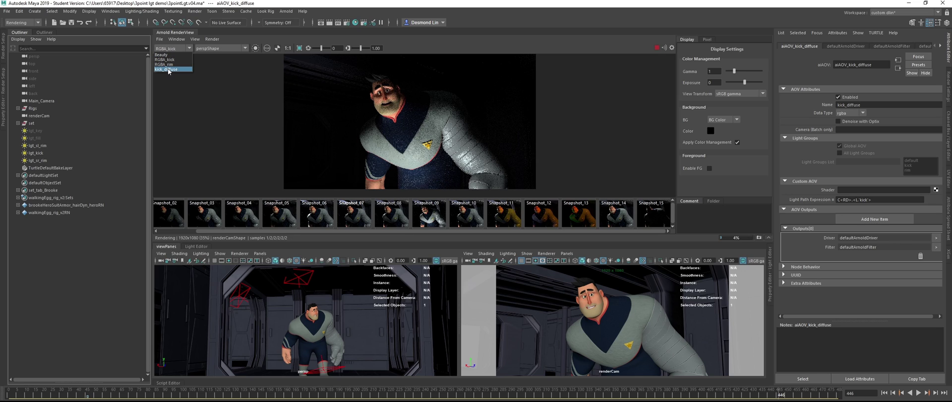
left_click(169, 70)
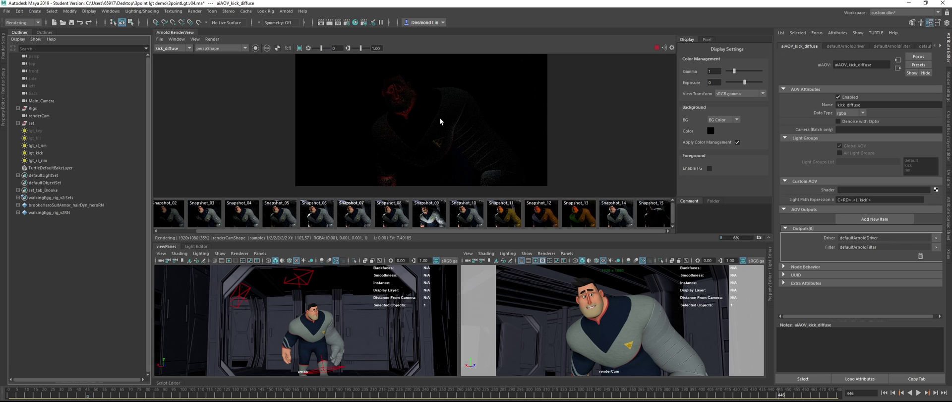
scroll(460, 120, "up", 2)
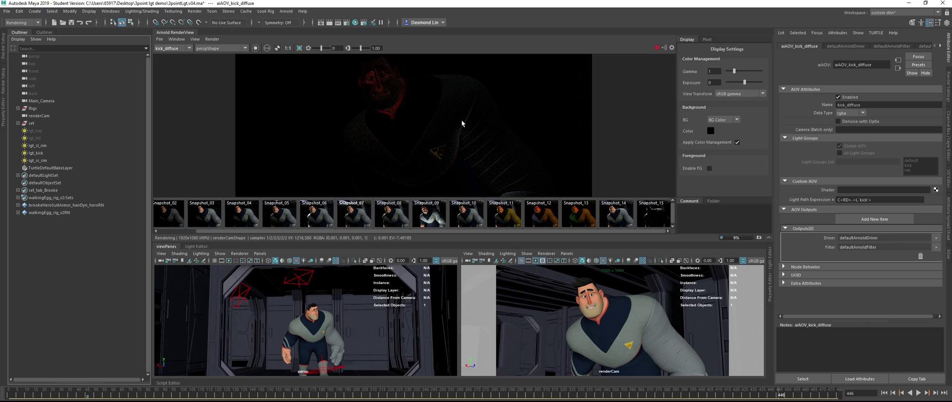
middle_click_drag(471, 136, 478, 131)
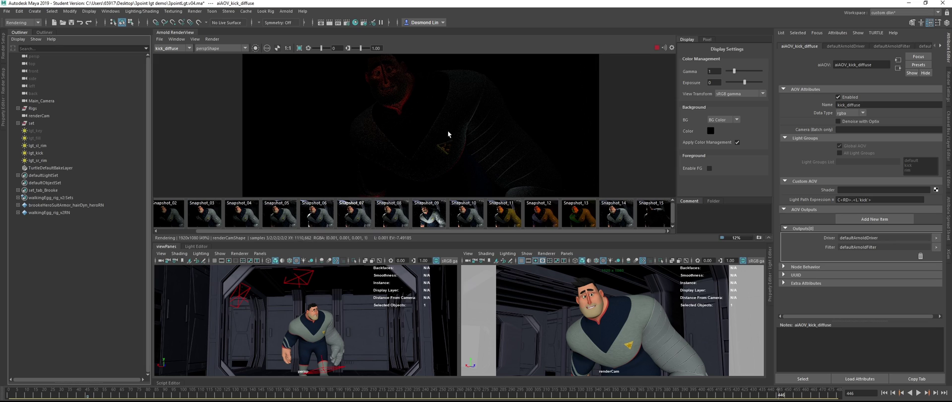
left_click(657, 48)
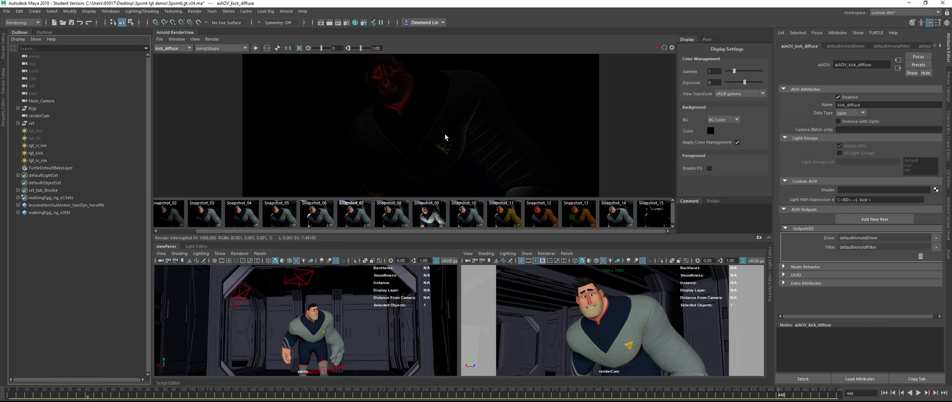
scroll(439, 130, "down", 2)
middle_click_drag(423, 147, 428, 133)
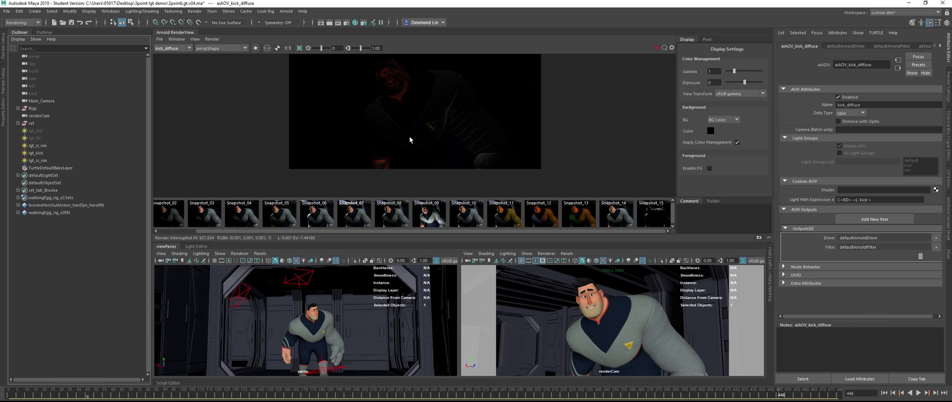
middle_click_drag(430, 108, 420, 109)
key("f")
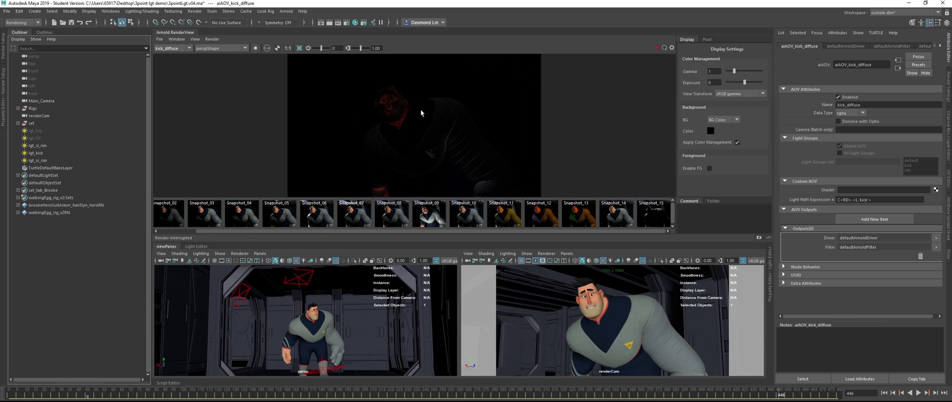
Create a second custom AOV named kick_specular in the render settings and display its attributes.
left_click(947, 81)
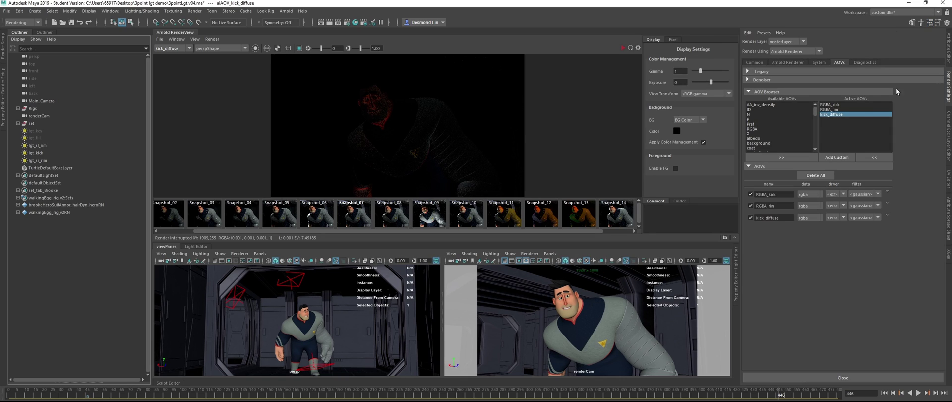
left_click(832, 157)
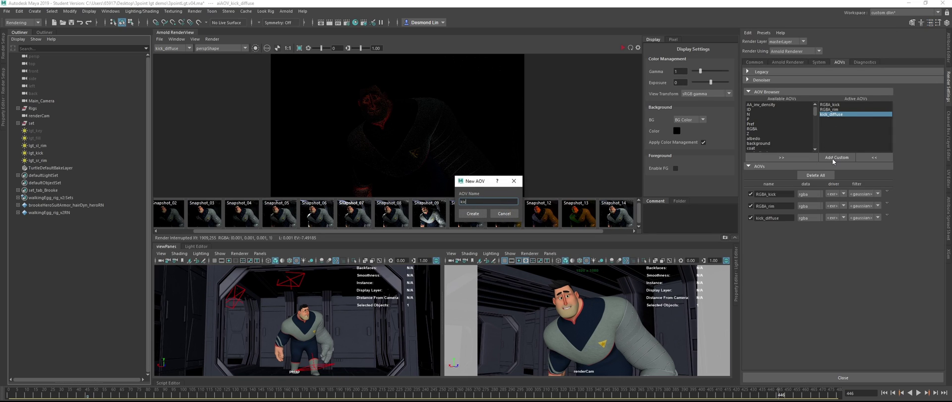
type("kick_specular")
key("Return")
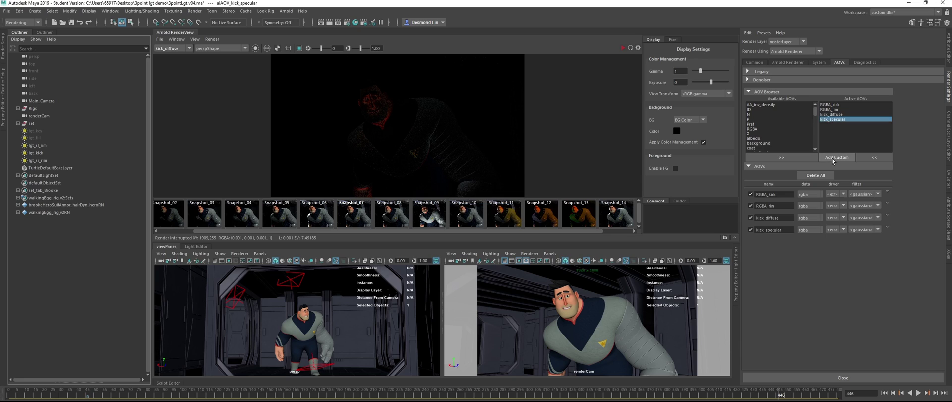
left_click(948, 49)
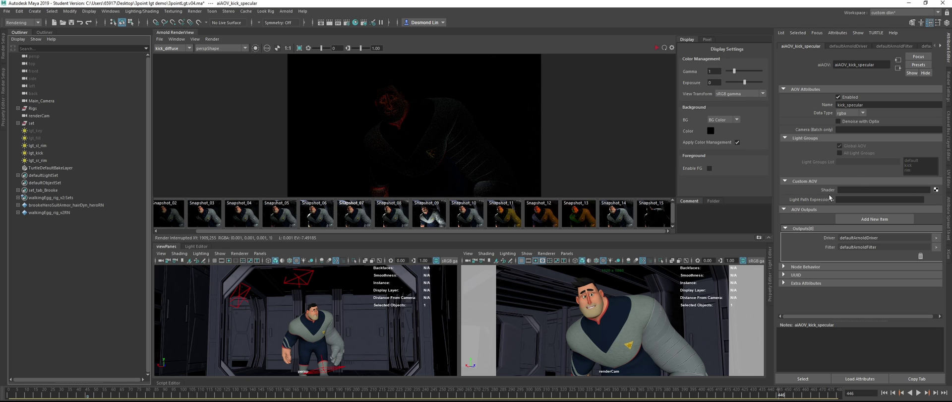
Copy the Specular expression C<RS>.* from the Arnold documentation into the light path expression of the kick_specular AOV.
key("alt+Tab")
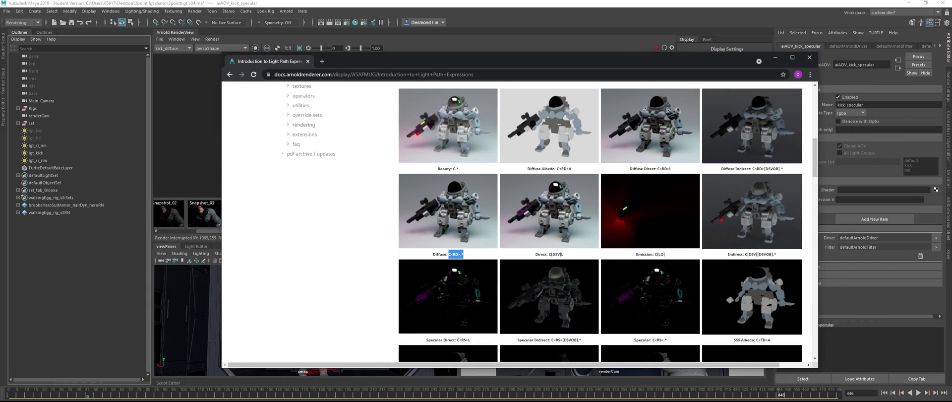
scroll(552, 233, "down", 3)
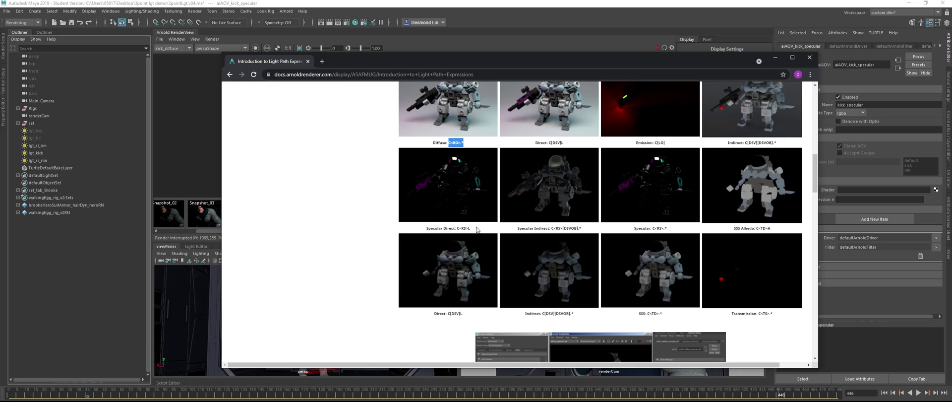
left_click_drag(668, 229, 652, 229)
key("ctrl+c")
left_click(775, 58)
left_click(852, 200)
key("ctrl+v")
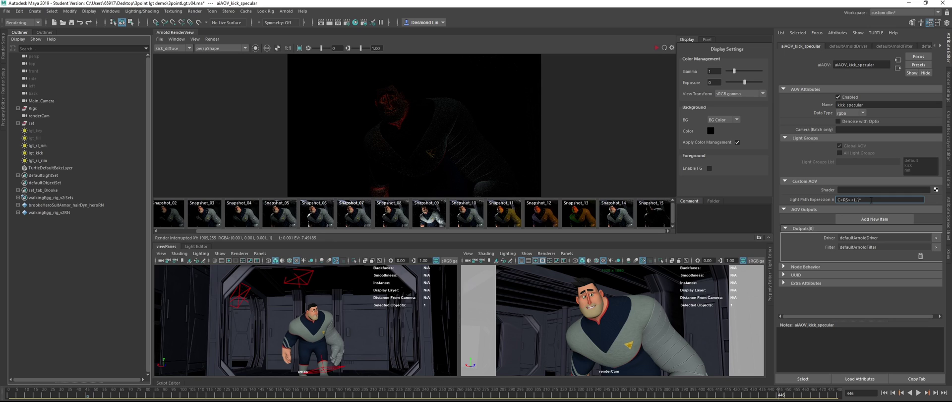
Complete the kick_specular light path expression as C<RS><L.'kick'>.* and show the kick_specular AOV in the Arnold RenderView.
type("ck")
key("Return")
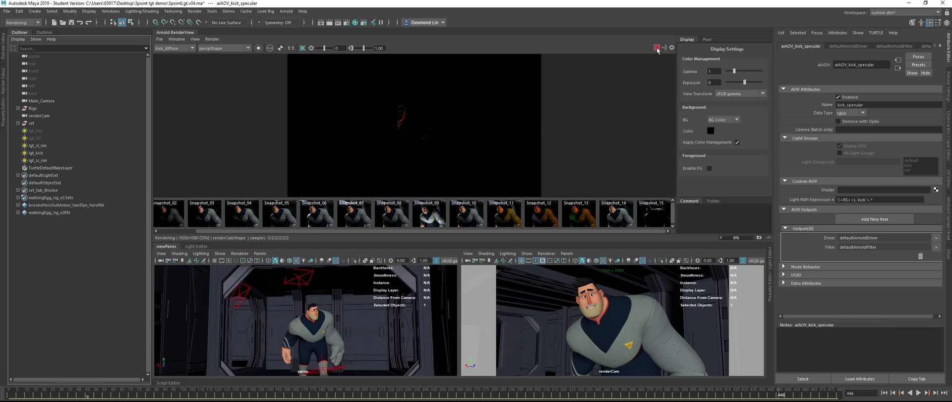
left_click(178, 48)
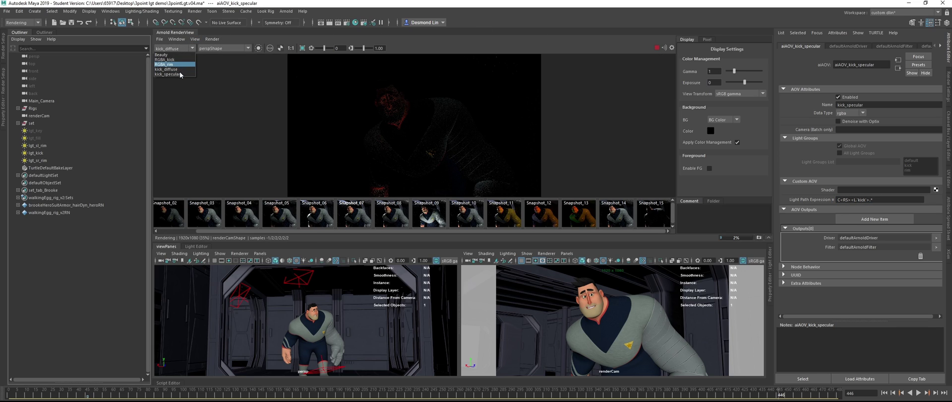
left_click(179, 71)
left_click(654, 48)
Display the kick_diffuse AOV in the RenderView and correct its light path expression to C<RD><L.'kick'>.*.
left_click(172, 48)
left_click(177, 69)
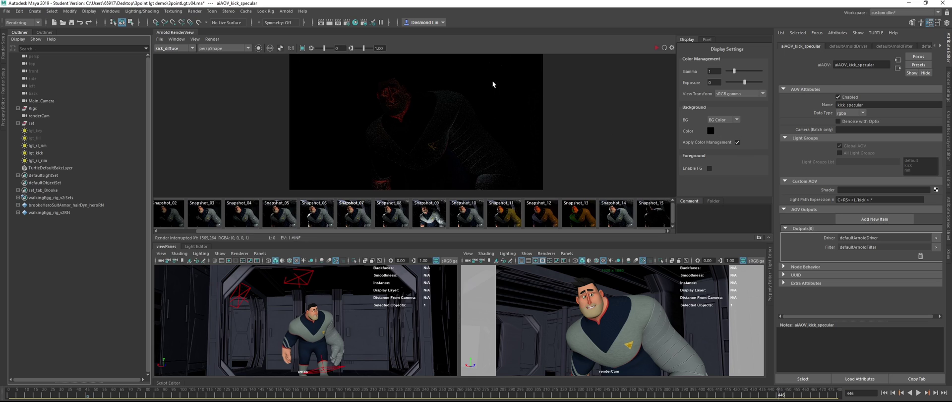
left_click(946, 85)
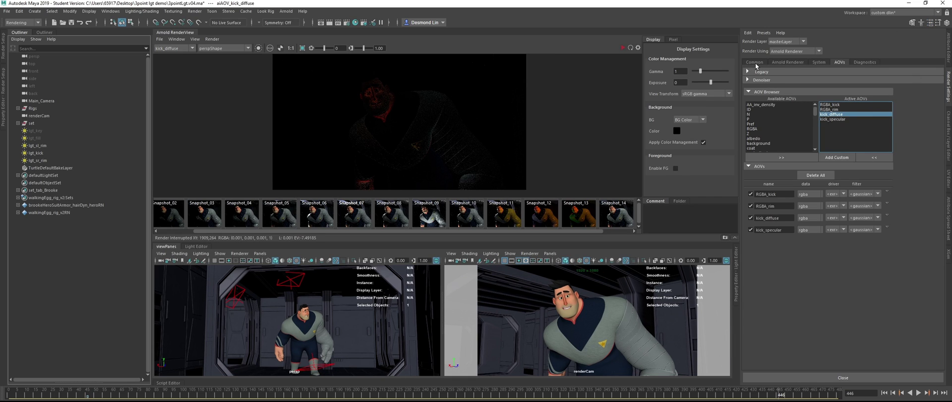
left_click(948, 50)
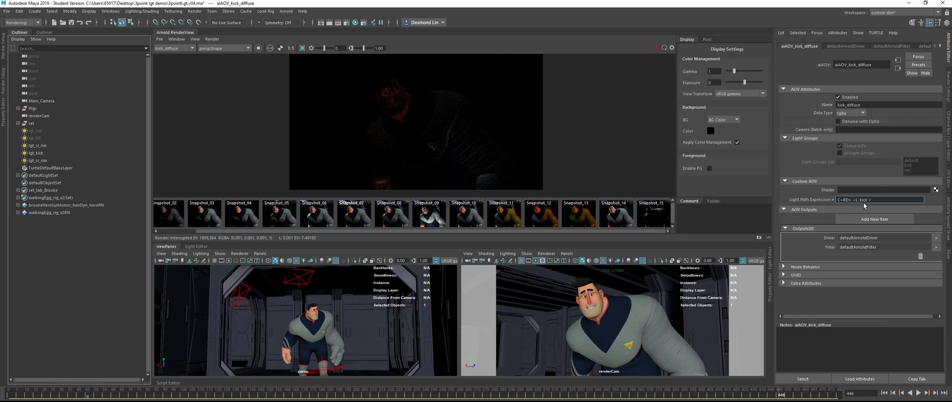
left_click(832, 200)
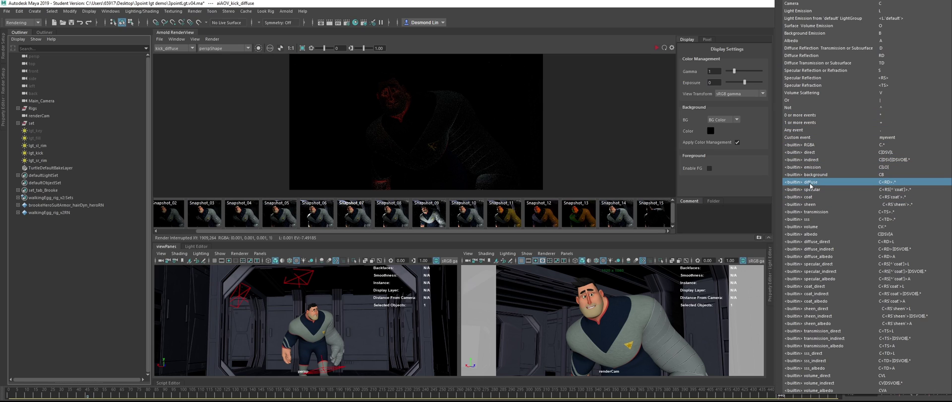
left_click(894, 182)
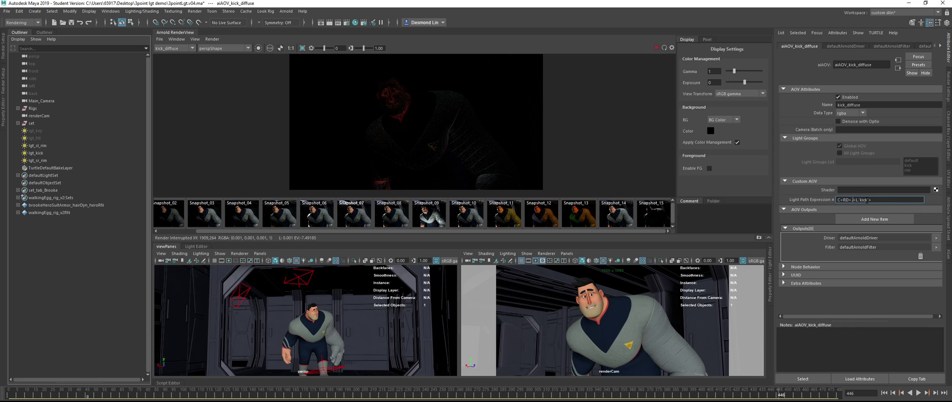
key("BackSpace")
key("Return")
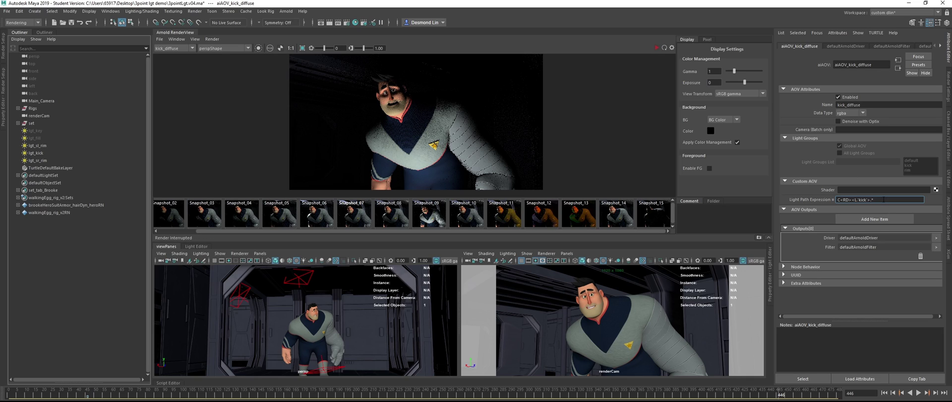
key("Return")
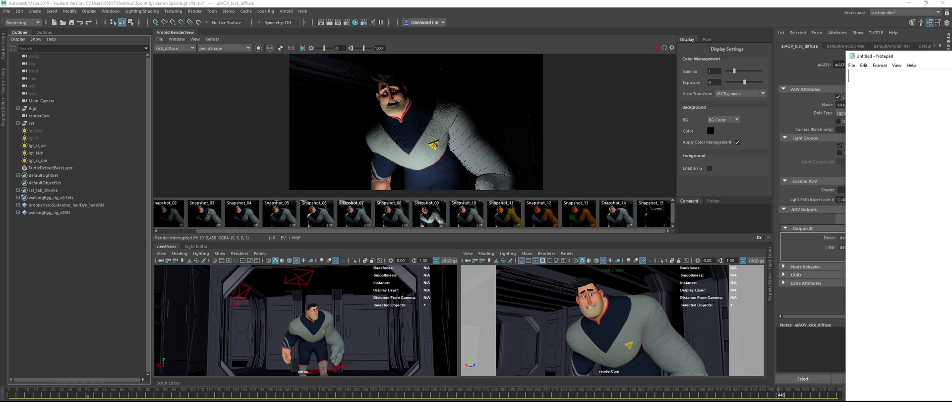
Copy the kick_diffuse light path expression into an empty Notepad document and insert two blank lines above it.
left_click_drag(951, 53, 552, 24)
left_click_drag(664, 19, 624, 155)
left_click_drag(546, 160, 551, 70)
left_click_drag(886, 200, 787, 190)
key("ctrl+c")
key("alt+Tab")
key("ctrl+v")
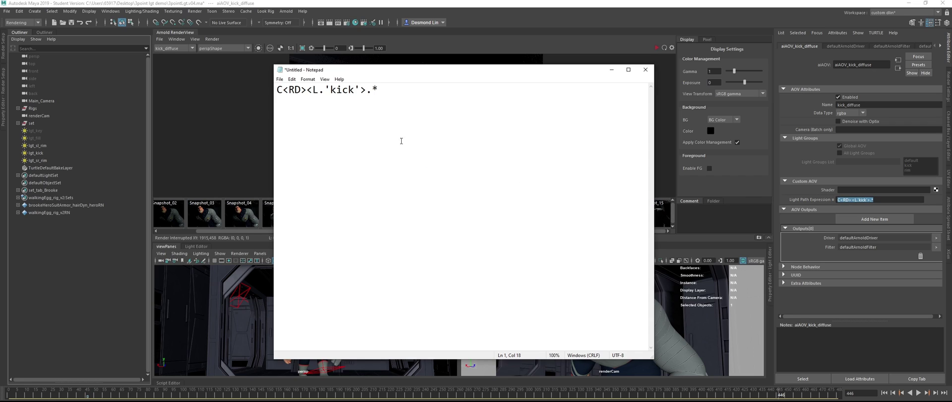
left_click(279, 89)
key("Return")
key("Return")
left_click(286, 90)
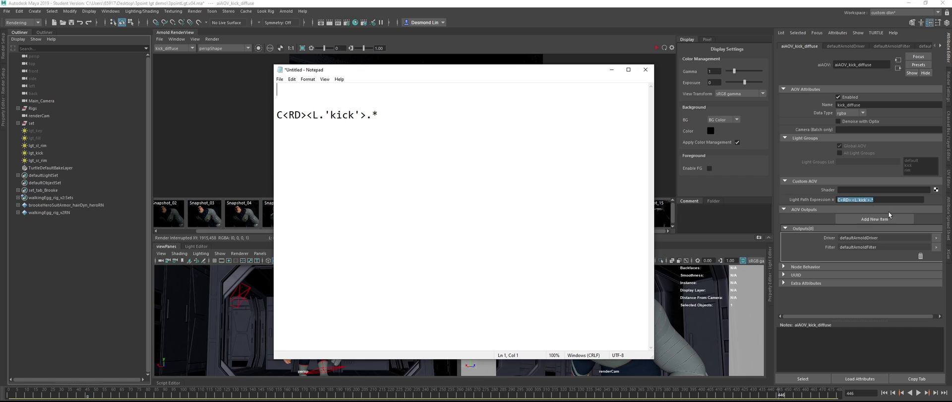
Append the built-in diffuse expression C<RD>.* to the kick_diffuse light path expression in Maya and copy it to Notepad's first line.
key("alt+Tab")
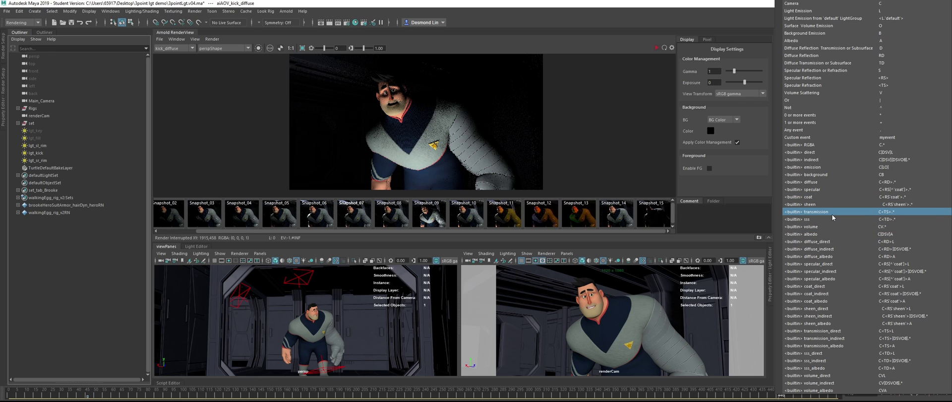
left_click(823, 181)
left_click_drag(897, 201, 872, 201)
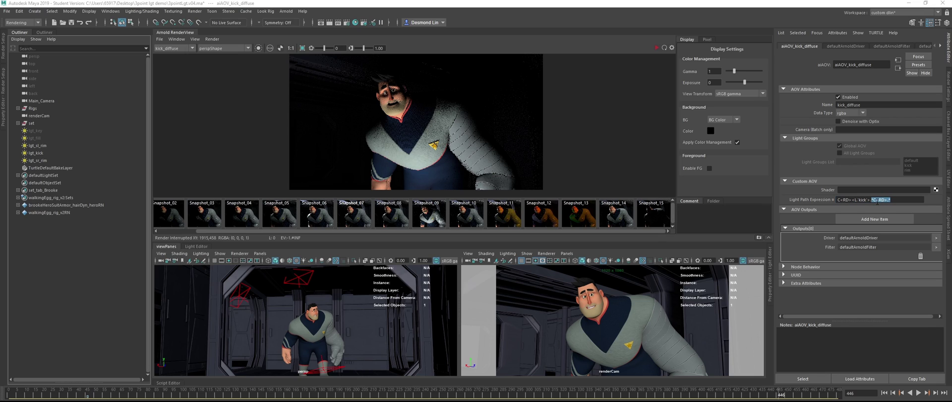
key("ctrl+c")
key("alt+Tab")
key("ctrl+v")
Remove the stray leading asterisk so Notepad's first line reads C<RD>.*.
left_click_drag(346, 95, 277, 95)
left_click(342, 94)
left_click_drag(342, 93, 320, 94)
left_click(363, 93)
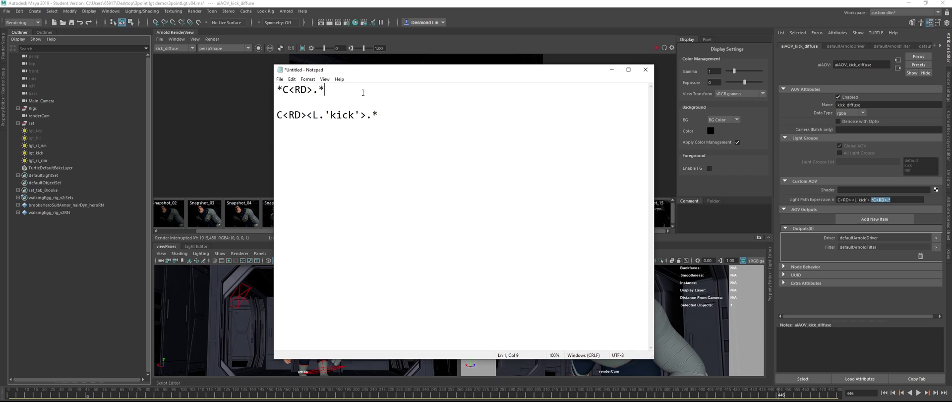
key("shift+Home")
left_click(284, 89)
key("BackSpace")
key("shift+End")
left_click(399, 98)
Compare the two expressions in Notepad, highlighting the inserted <L.'kick'> part and the light group name kick.
left_click_drag(360, 72, 453, 91)
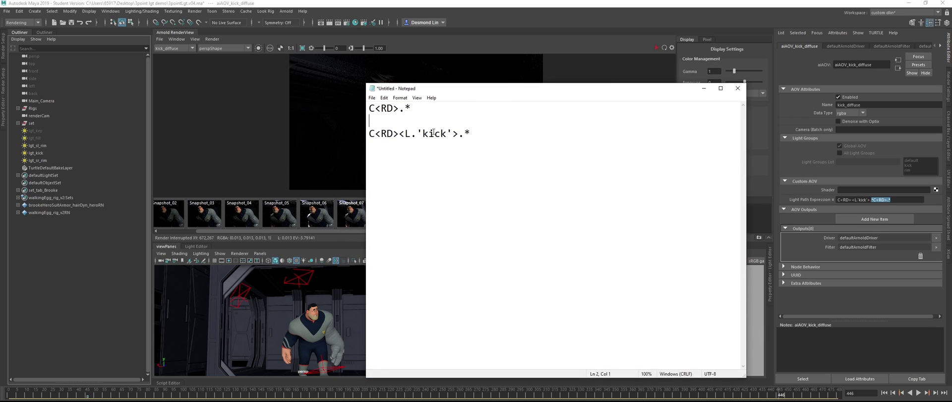
left_click_drag(397, 138, 459, 135)
left_click(459, 138)
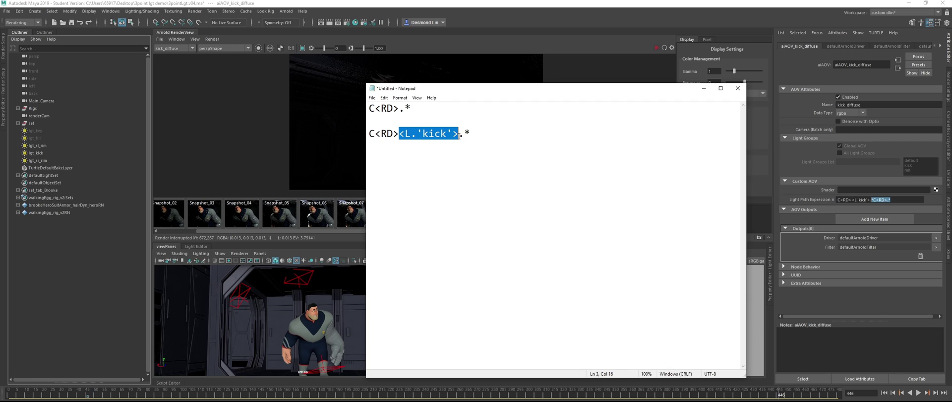
left_click(401, 109)
left_click_drag(398, 135, 446, 134)
double_click(430, 133)
left_click(432, 134)
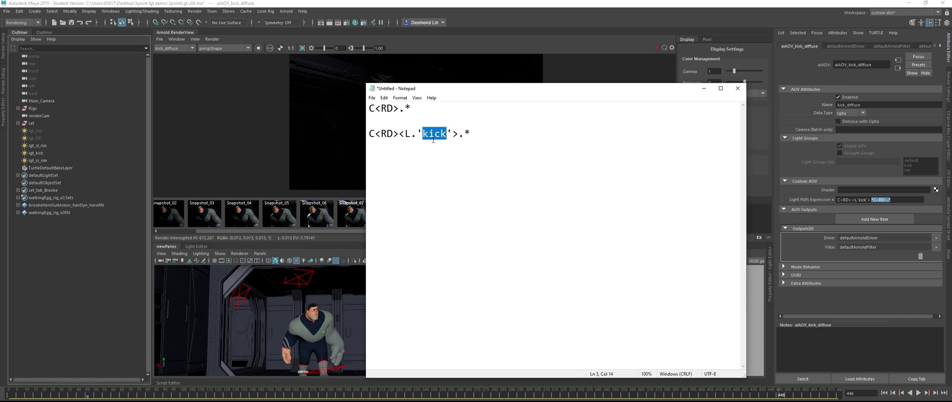
Return to Maya and remove the appended *C<RD>.* so the kick_diffuse light path expression is C<RD><L.'kick'>.* again.
left_click(704, 88)
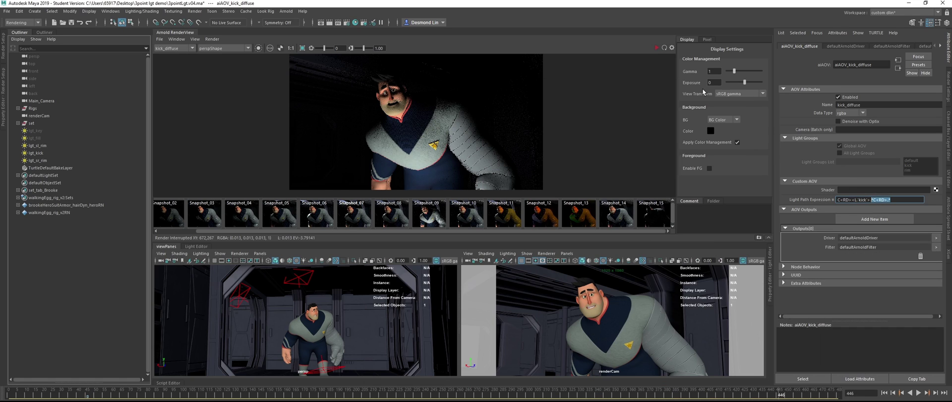
left_click_drag(896, 201, 875, 203)
key("BackSpace")
key("Return")
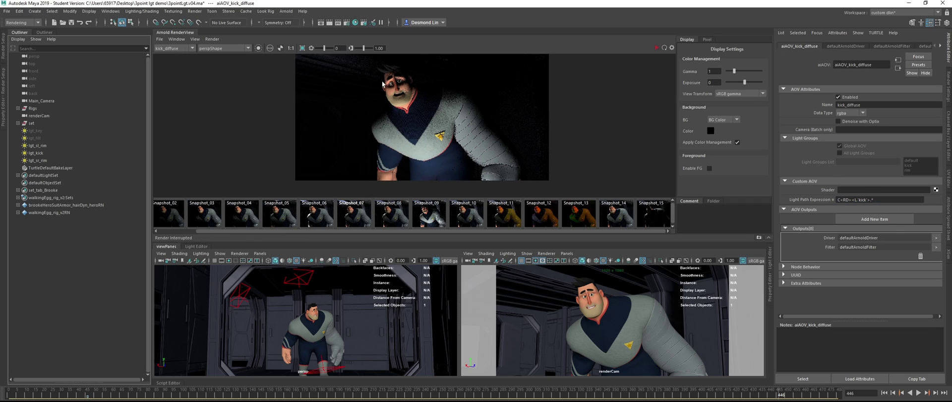
Compare the kick_specular, RGBA_kick, Beauty and RGBA_rim AOVs in the Arnold RenderView.
left_click(181, 49)
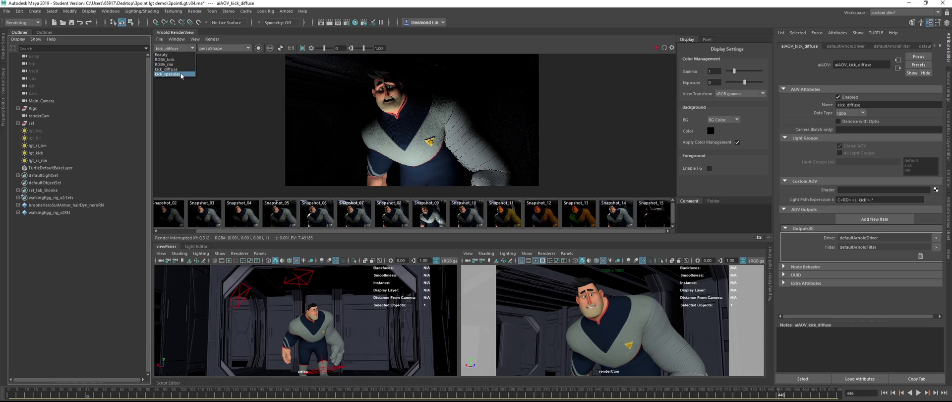
left_click(180, 73)
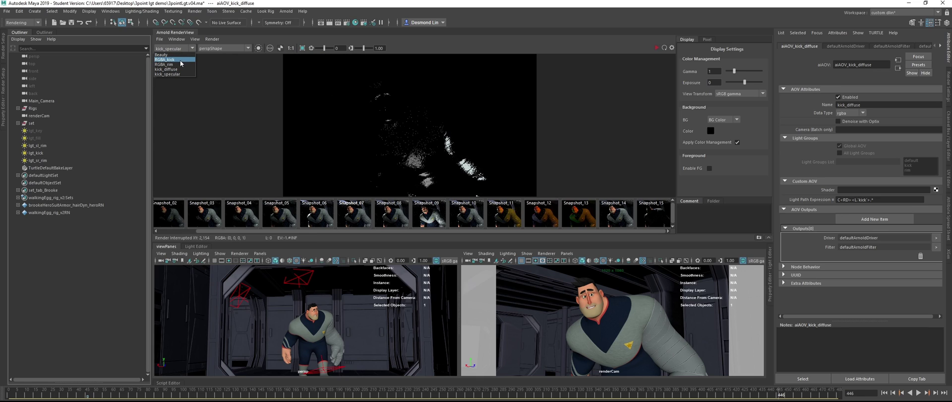
left_click(179, 59)
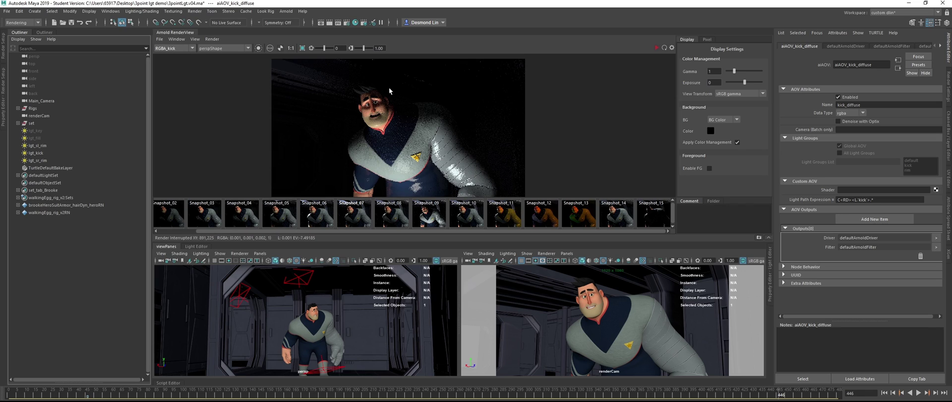
left_click(180, 55)
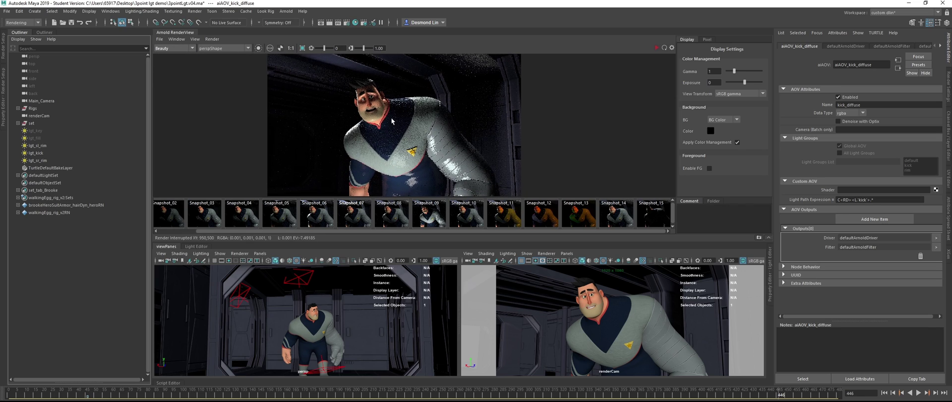
left_click(181, 60)
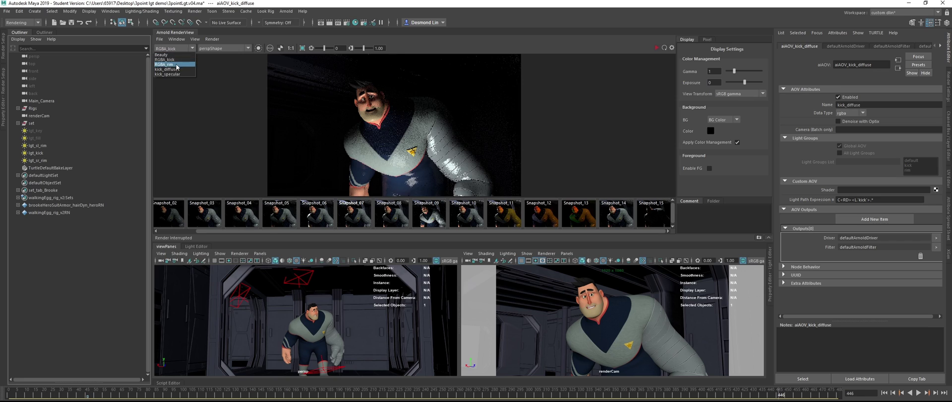
left_click(174, 65)
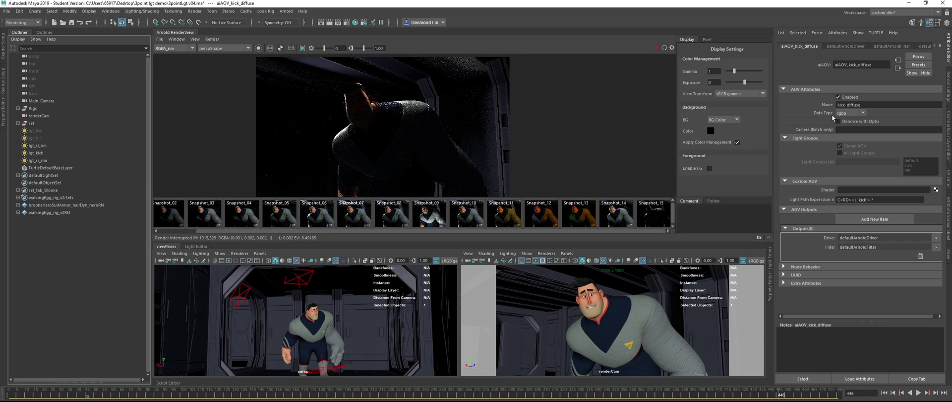
Create two custom AOVs named rim_diffuse and rim_specular in the render settings.
left_click(948, 88)
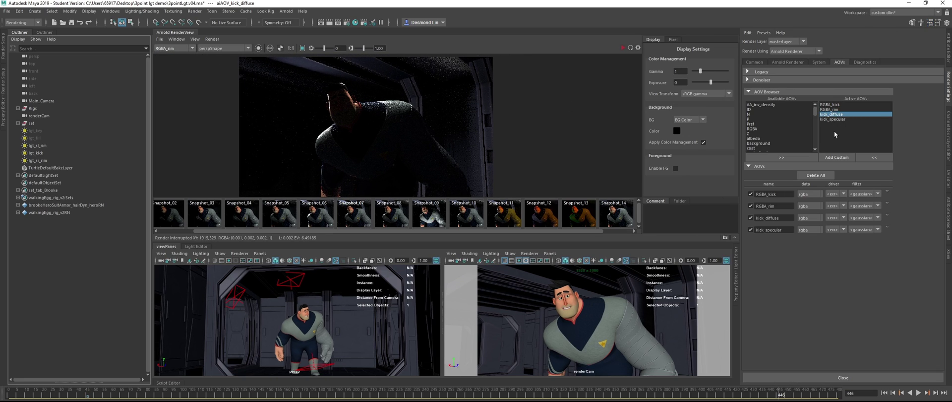
left_click(835, 157)
type("rim_diffuse")
key("Return")
type("rim_specula")
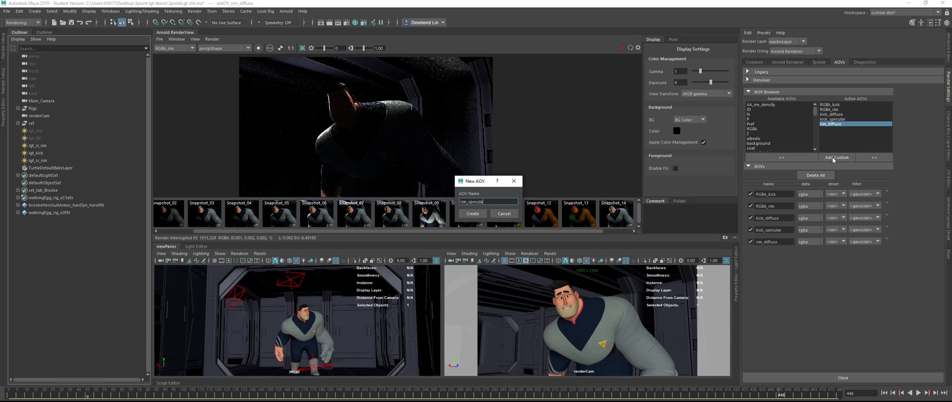
type("r")
key("Return")
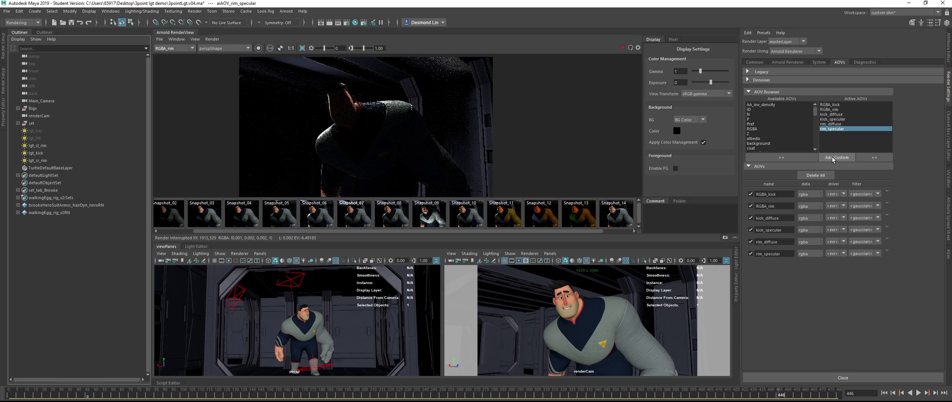
Review the RGBA_rim render and the RGBA_kick, RGBA_rim, kick_diffuse and kick_specular entries among the active AOVs.
middle_click_drag(393, 134, 394, 129, "alt")
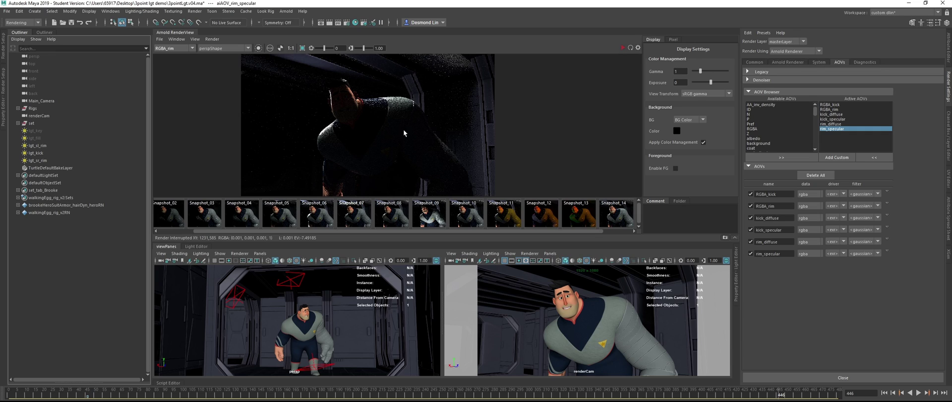
left_click_drag(405, 130, 408, 130)
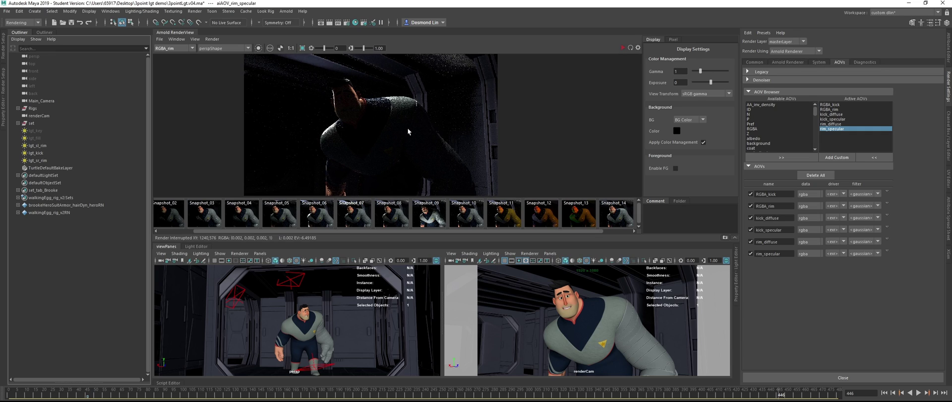
left_click(838, 105)
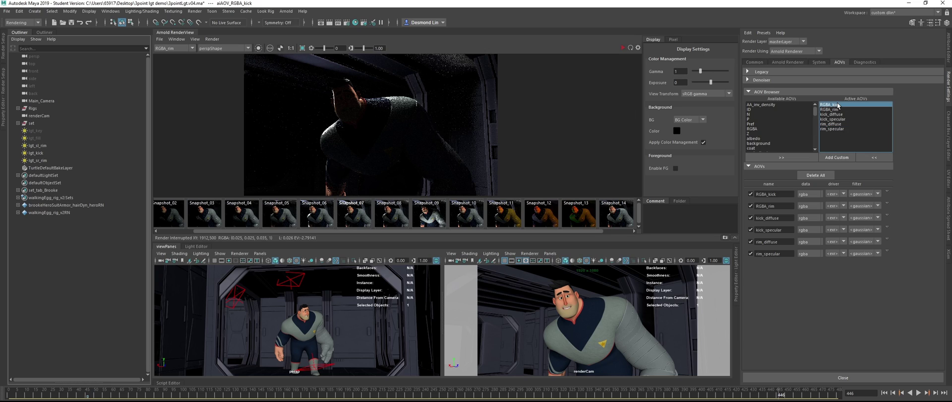
left_click(838, 108, "shift")
left_click(839, 104)
left_click(838, 108, "shift")
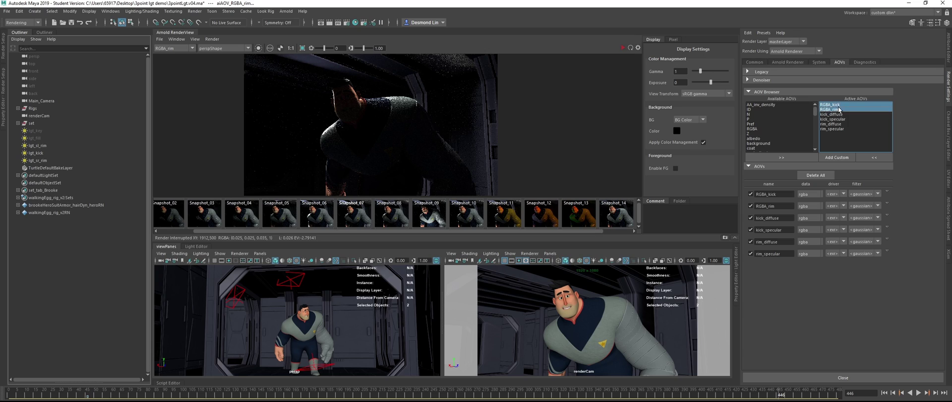
left_click(846, 114)
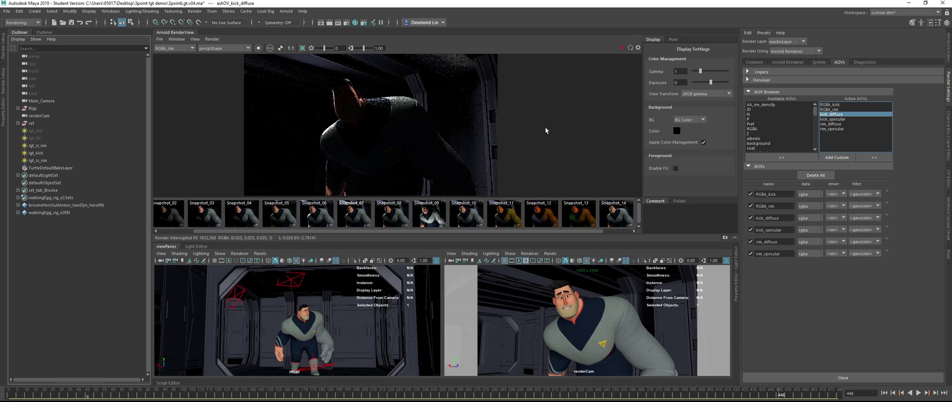
left_click(845, 119)
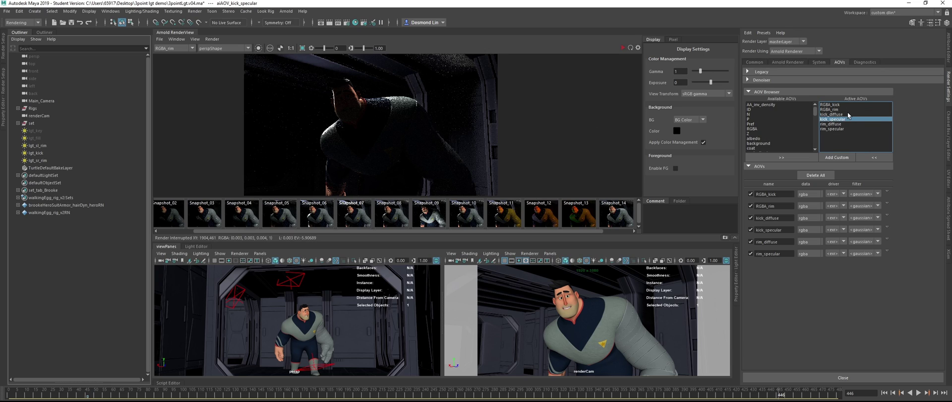
left_click(843, 114)
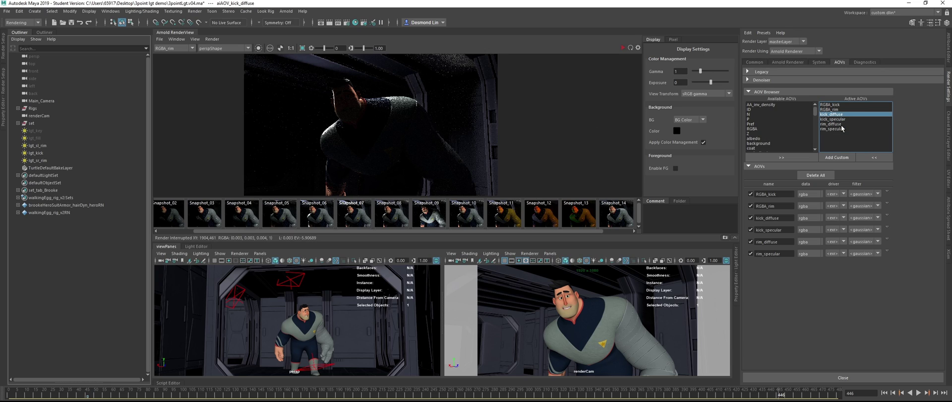
left_click(842, 129, "shift")
left_click(843, 124)
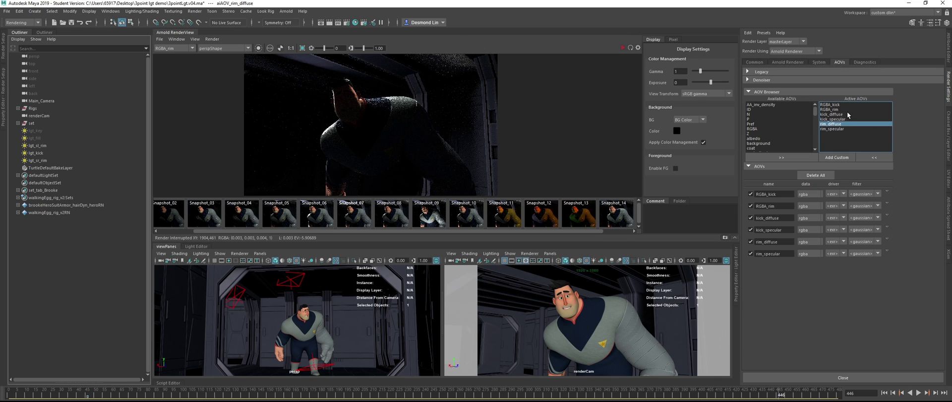
left_click(834, 129)
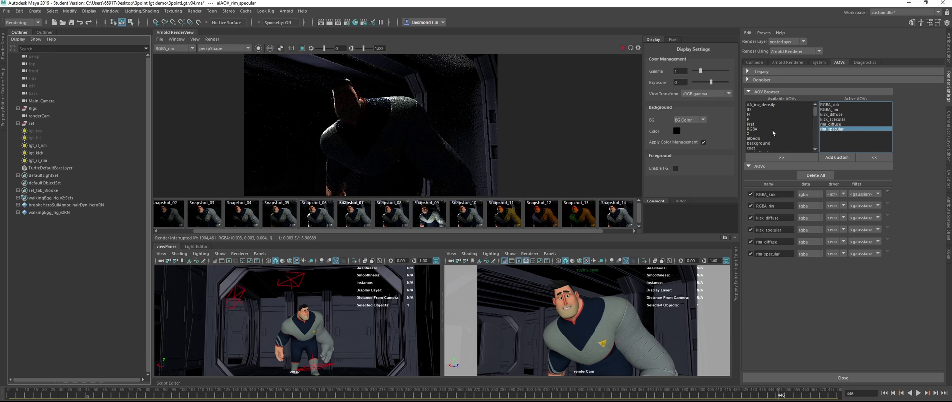
left_click(842, 124)
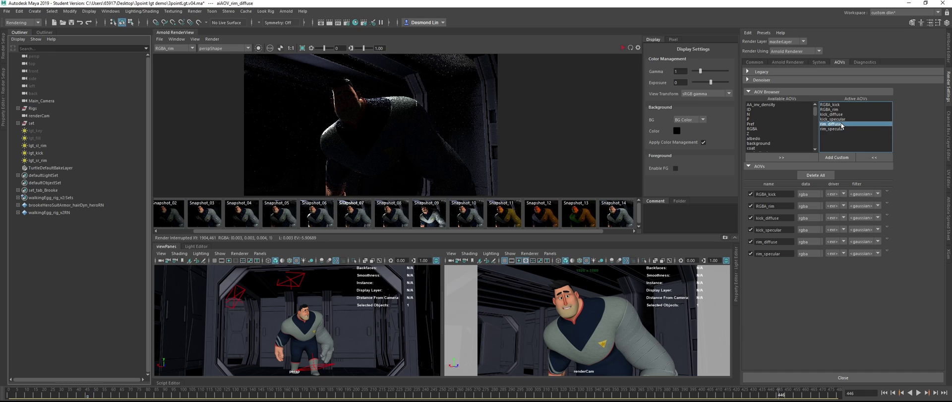
left_click(838, 128)
left_click(839, 124)
Copy the light path expression of the kick_diffuse AOV into the rim_diffuse AOV.
left_click(841, 114)
left_click(949, 52)
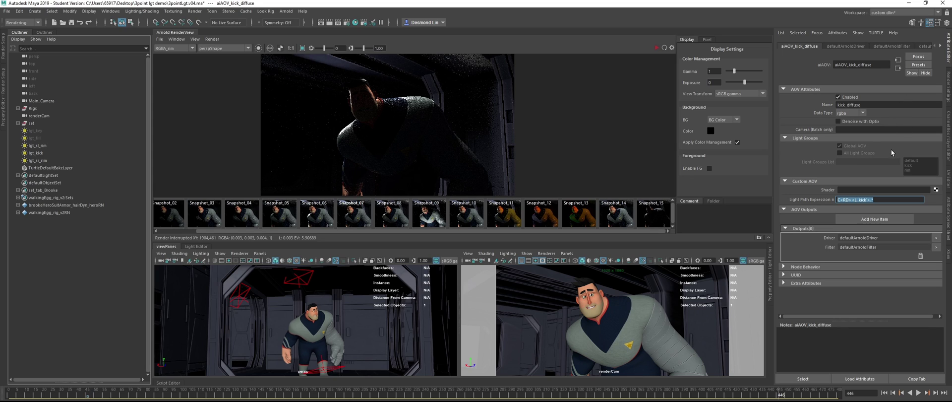
left_click(945, 84)
left_click(841, 125)
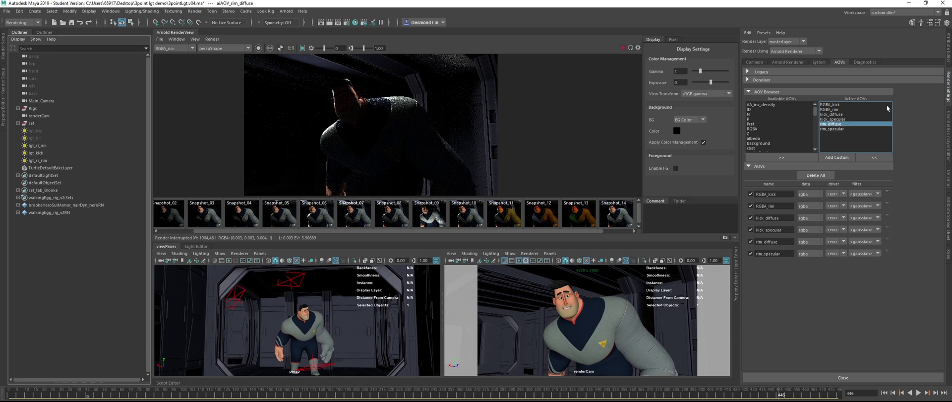
left_click(949, 52)
left_click(857, 199)
key("ctrl+v")
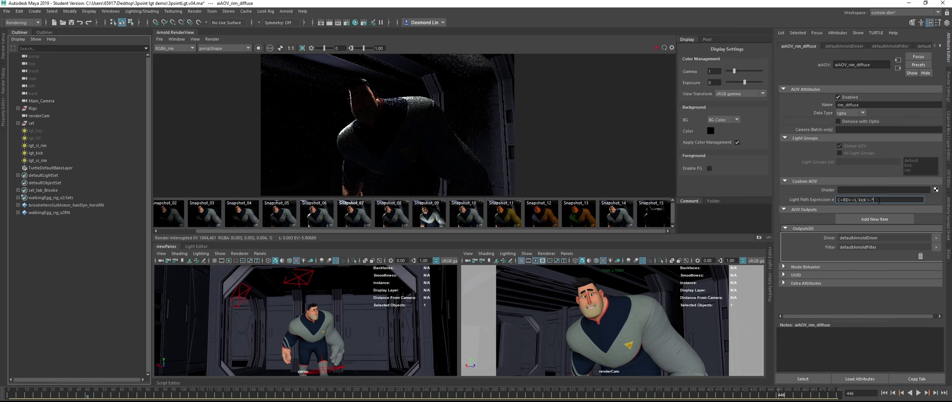
Change the light name in the rim_diffuse light path expression to rim, giving C<RD><L.'rim'>.*.
double_click(863, 199)
key("BackSpace")
type("rim")
key("Return")
Copy the light path expression of the kick_specular AOV into the rim_specular AOV.
left_click(948, 74)
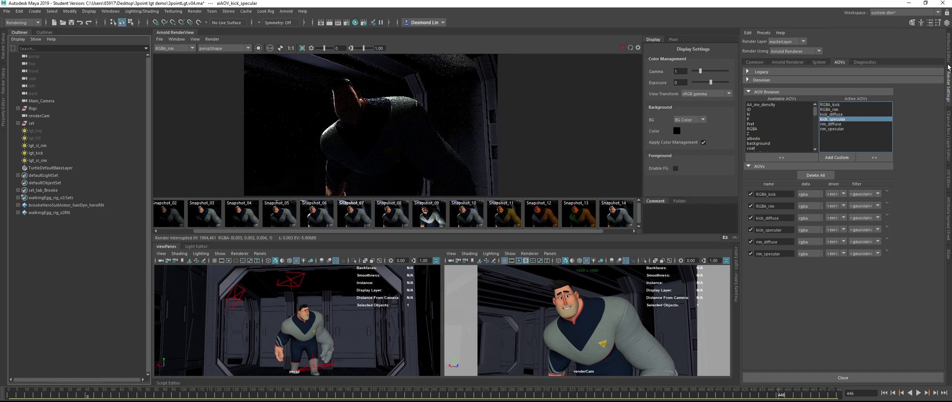
left_click(948, 60)
triple_click(875, 199)
key("ctrl+c")
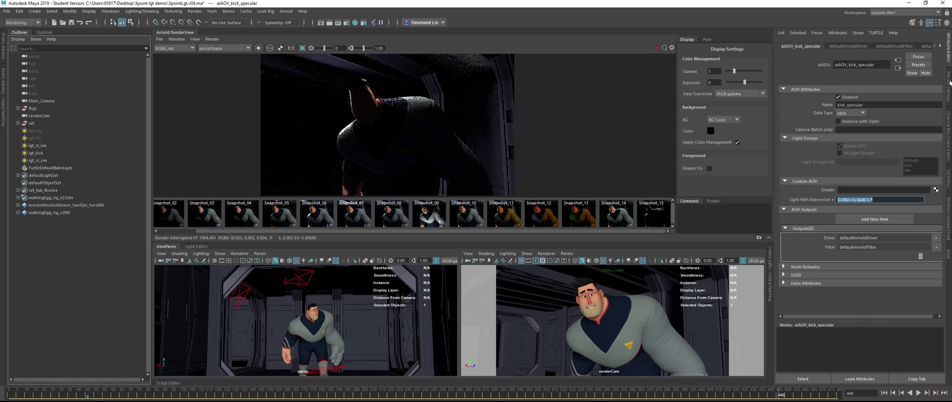
left_click(948, 82)
left_click(875, 129)
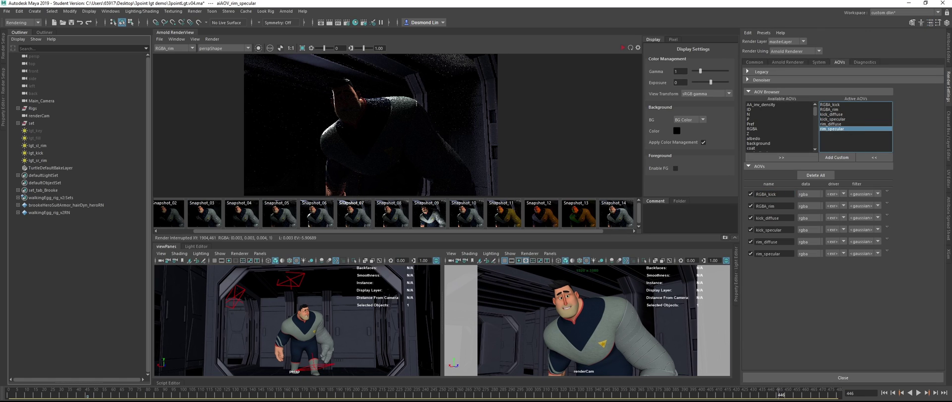
left_click(949, 60)
left_click(864, 199)
key("ctrl+v")
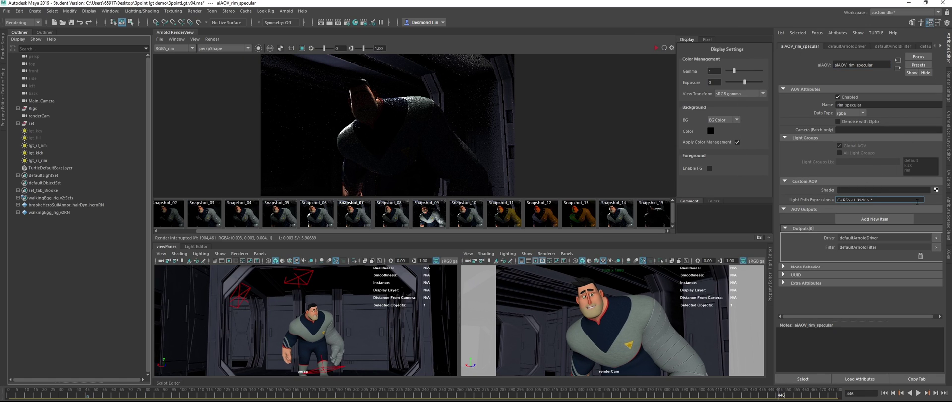
Change the light name in the rim_specular light path expression to rim, giving C<RS><L.'rim'>.*.
key("Delete")
key("Delete")
key("Delete")
key("Delete")
type("rim")
key("Return")
Rerun the Arnold render briefly with the Beauty AOV displayed, and stop it once the AOVs are updated.
left_click(656, 47)
left_click(175, 48)
left_click(175, 54)
left_click(657, 47)
Display the rim_diffuse AOV in the Arnold RenderView and inspect the rim light's diffuse contribution on the character.
left_click(174, 48)
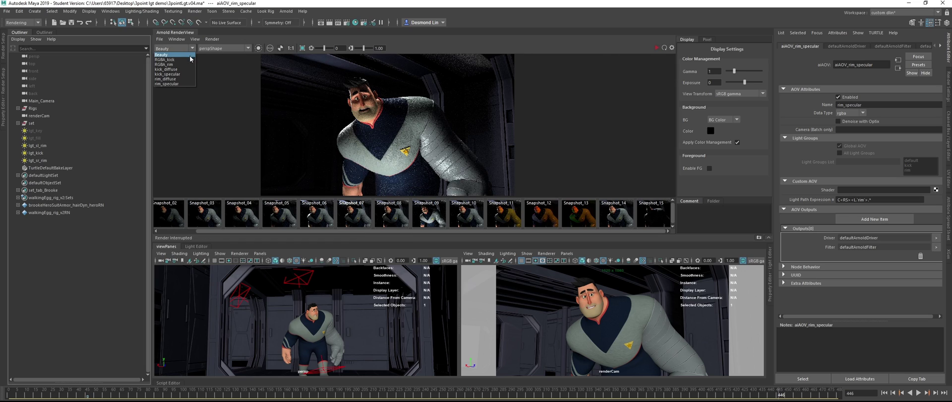
left_click(175, 79)
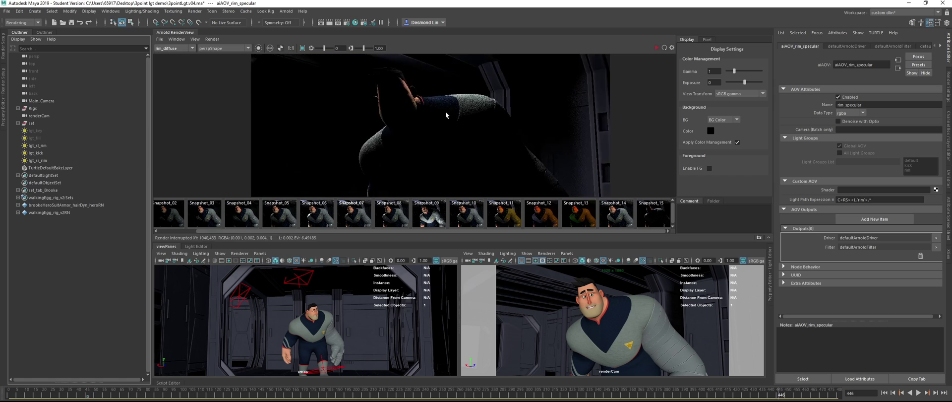
right_click_drag(446, 112, 494, 93, "alt")
middle_click_drag(458, 117, 539, 127, "alt")
right_click_drag(539, 127, 478, 106, "alt")
middle_click_drag(479, 105, 418, 161)
middle_click_drag(474, 143, 432, 130)
Inspect the rim_specular highlights on the character's shoulder up close and compare them with the Beauty render.
left_click(180, 47)
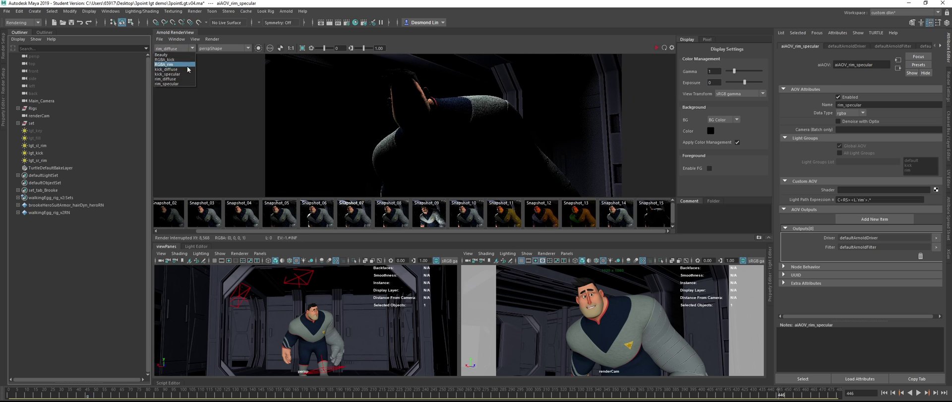
left_click(180, 85)
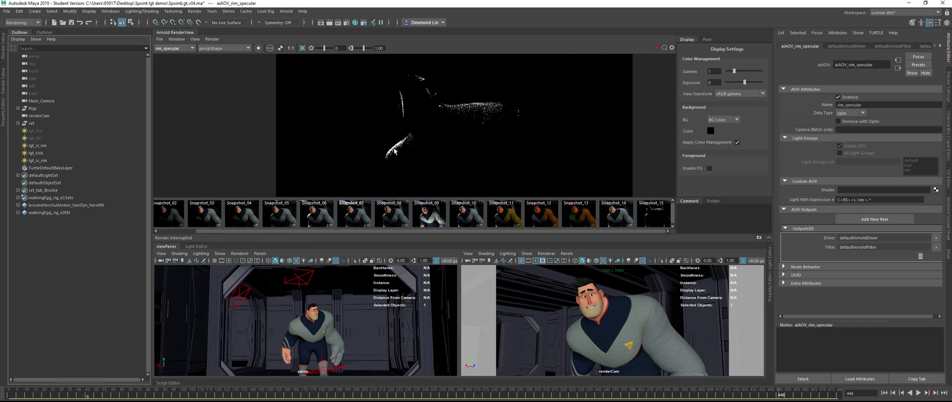
scroll(385, 131, "up", 2)
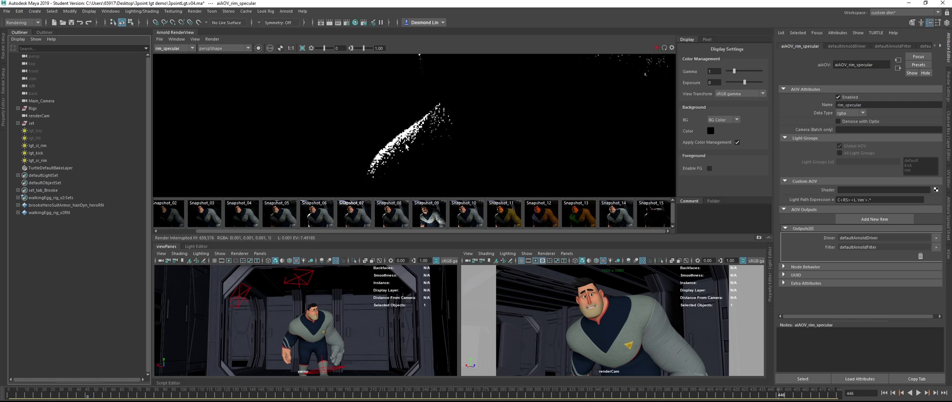
left_click(180, 48)
left_click(187, 56)
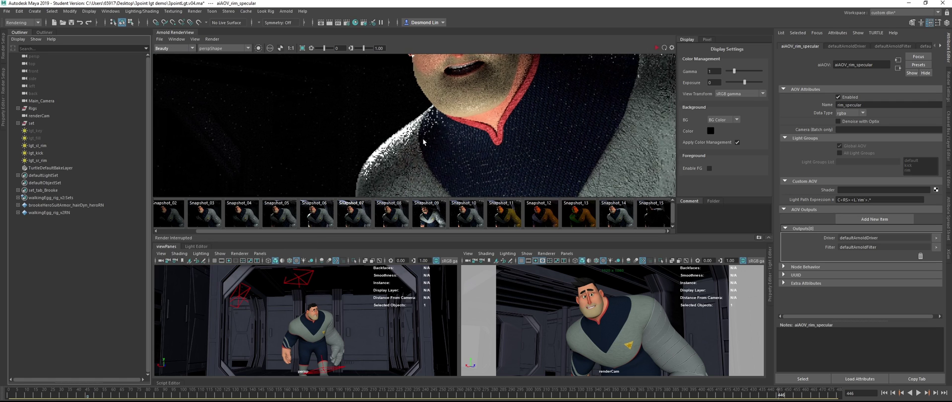
scroll(422, 138, "down", 2)
middle_click_drag(477, 125, 426, 120)
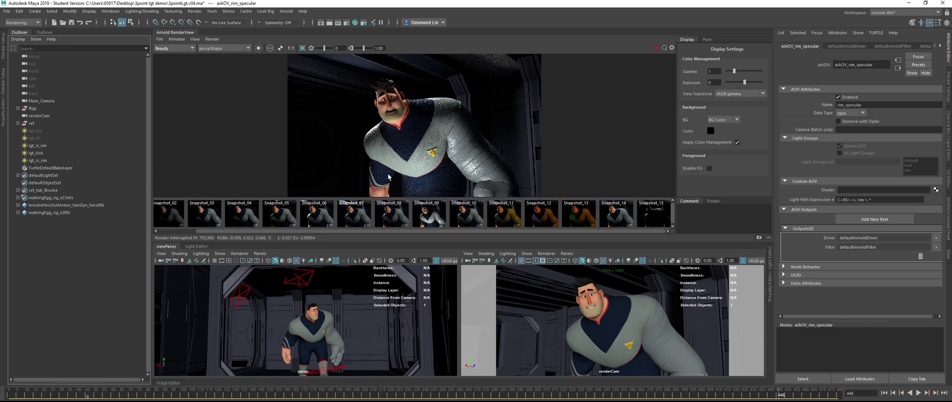
middle_click_drag(479, 120, 470, 120)
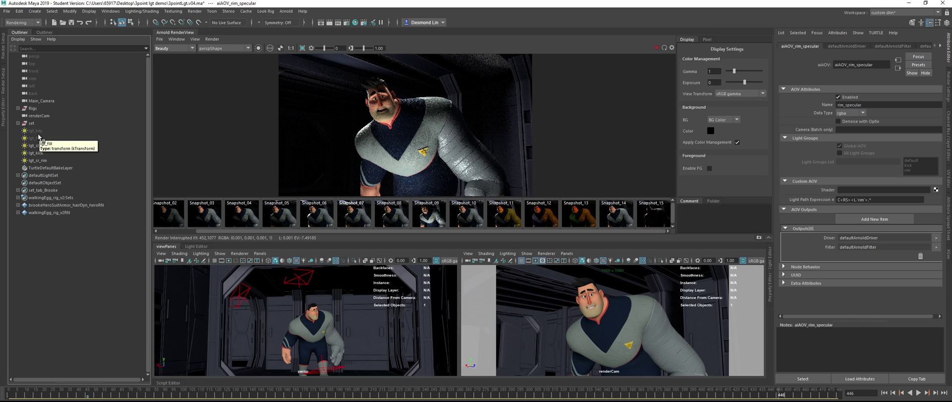
Review the active AOV list in the render settings and the attributes of the rim_specular AOV.
left_click(948, 91)
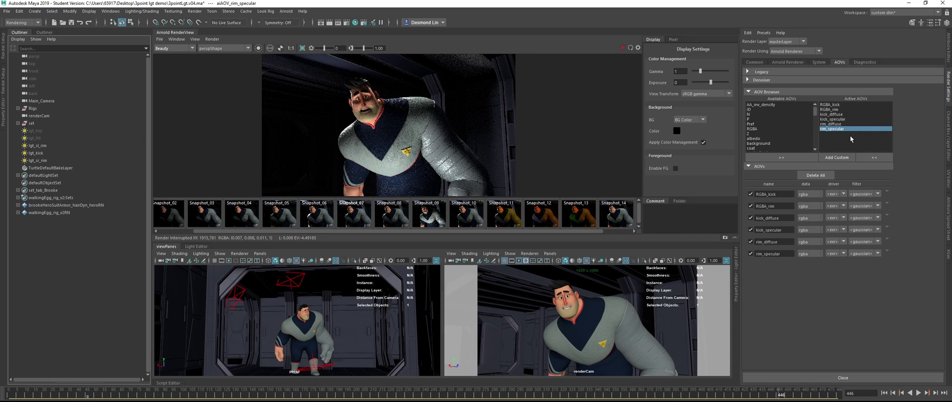
left_click(948, 58)
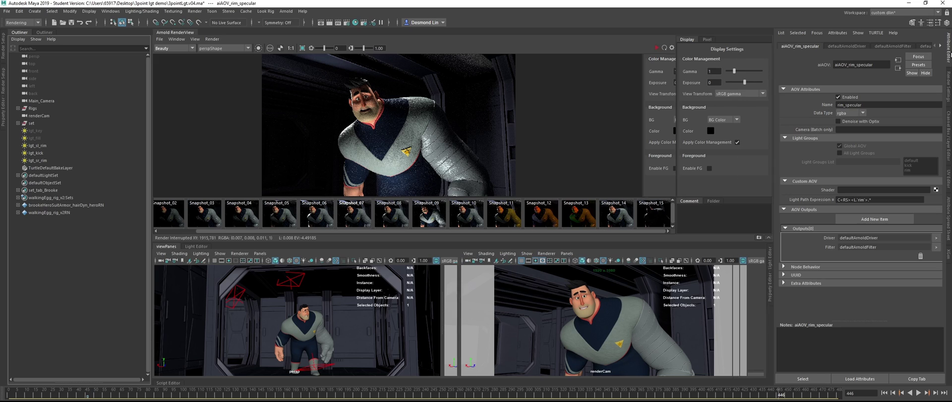